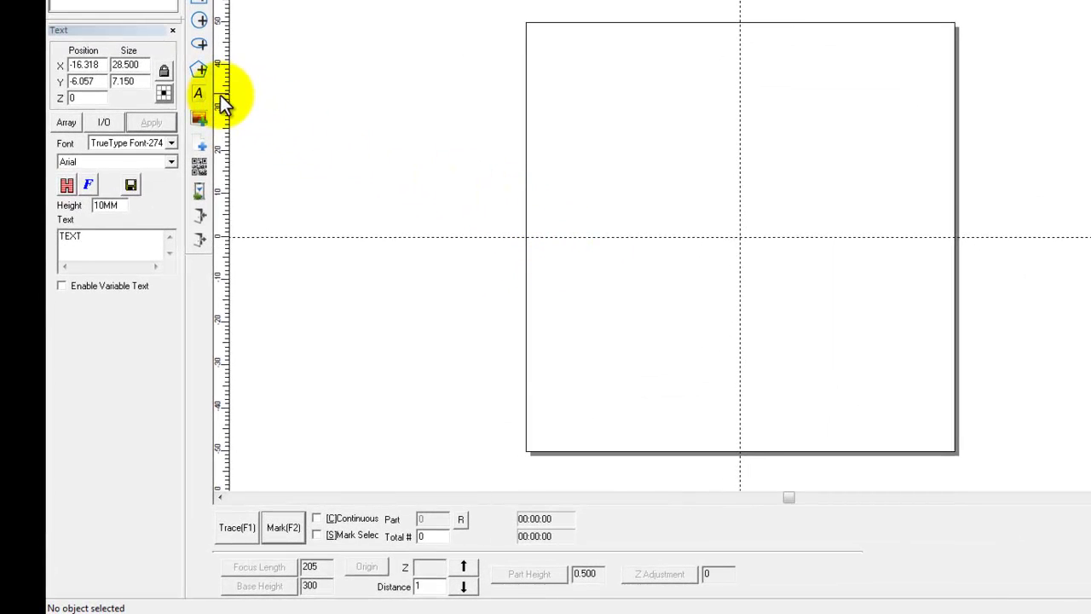
Place a TEXT object just below the canvas centre and enable Variable Text
click(201, 95)
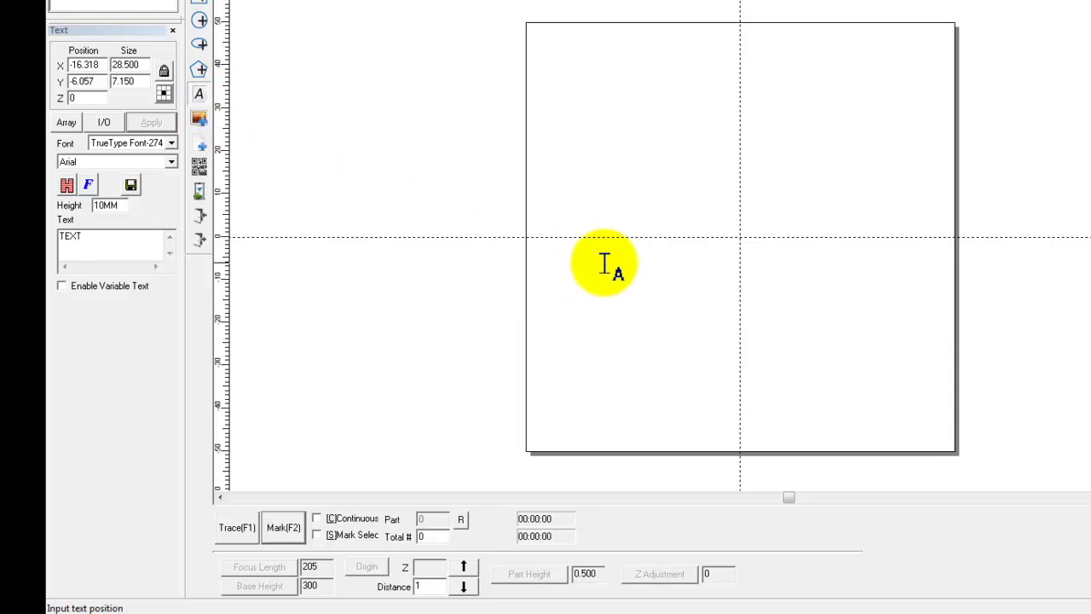
click(563, 270)
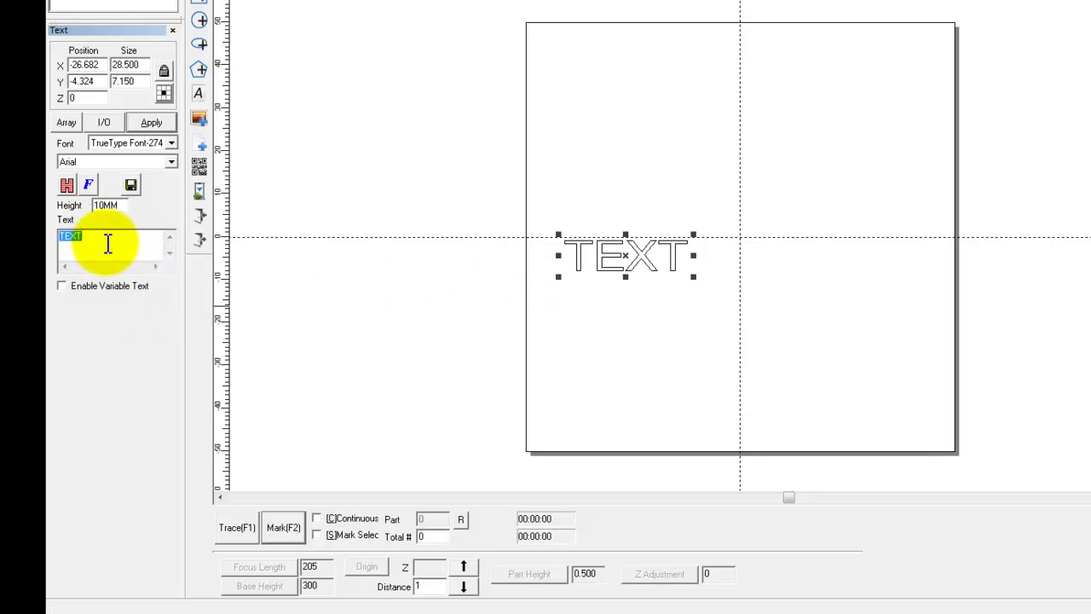
click(61, 286)
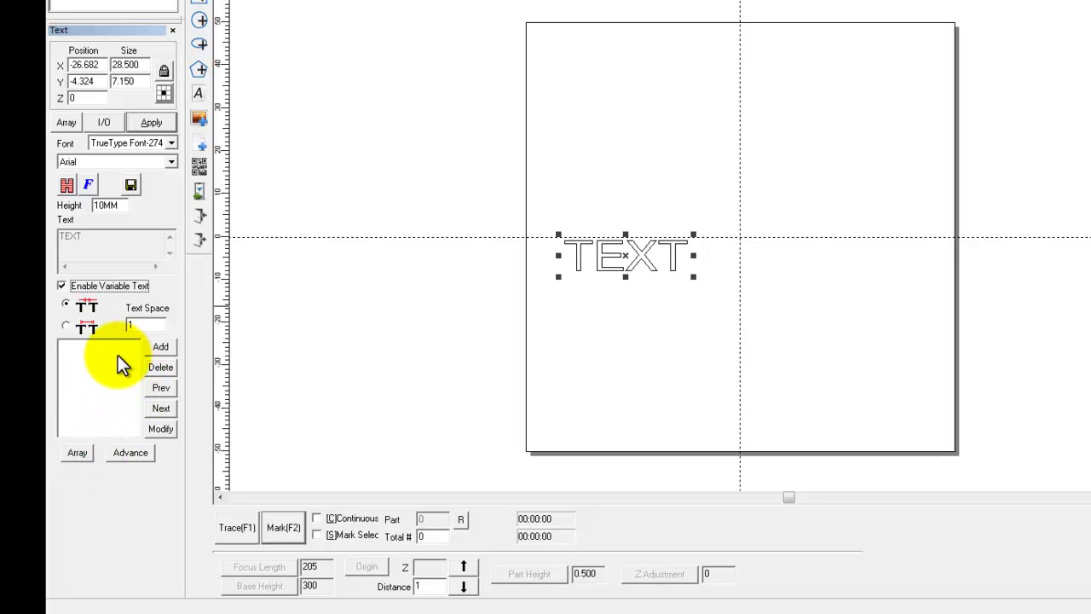
Start adding a variable-text element and move its Text element dialog left, clear of the TEXT object
click(154, 345)
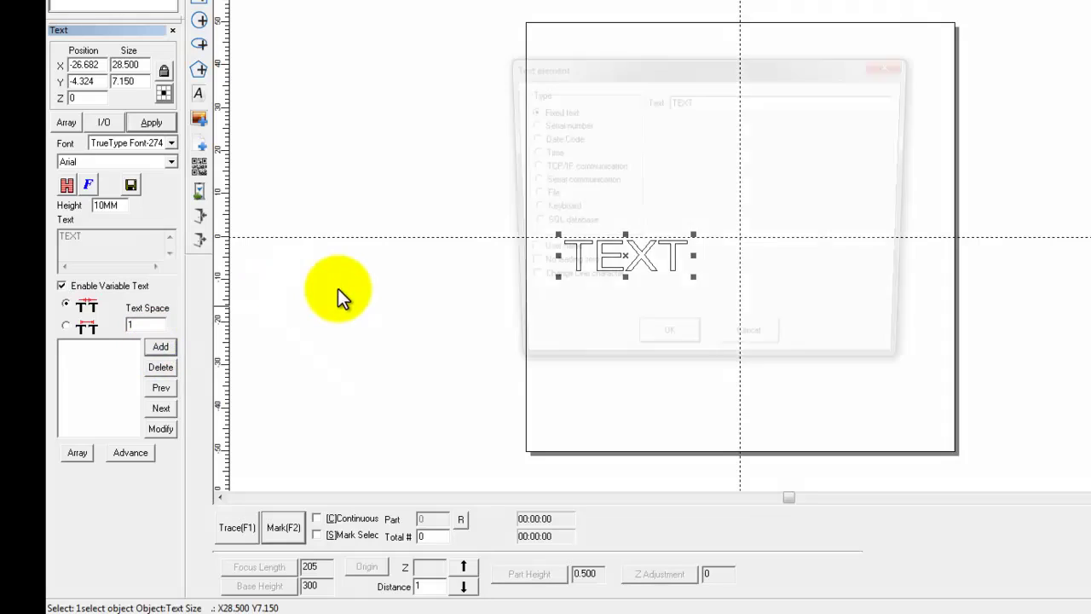
drag(573, 68, 315, 84)
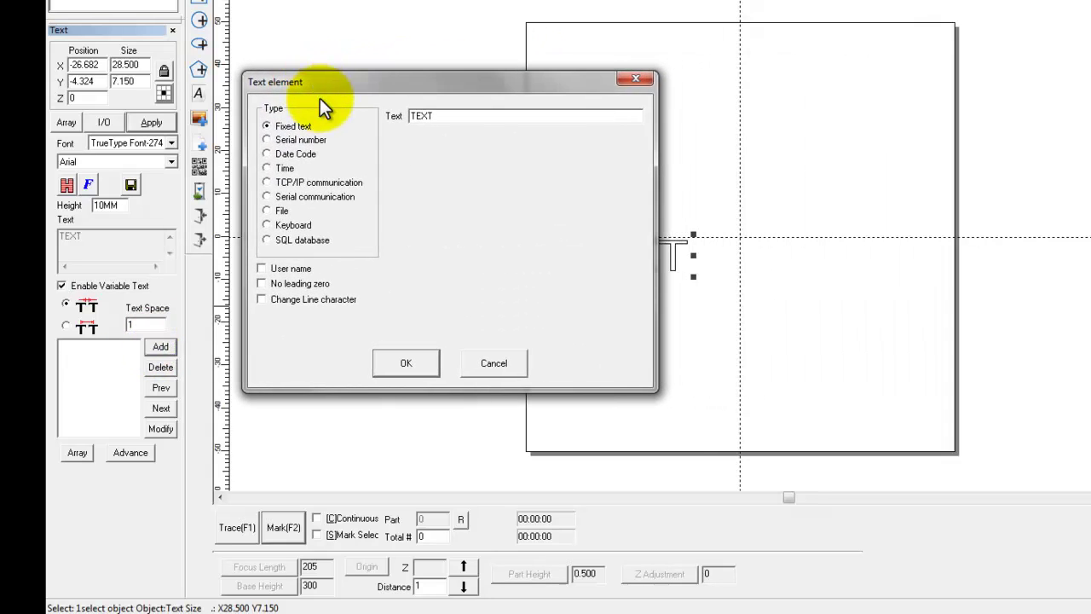
click(290, 128)
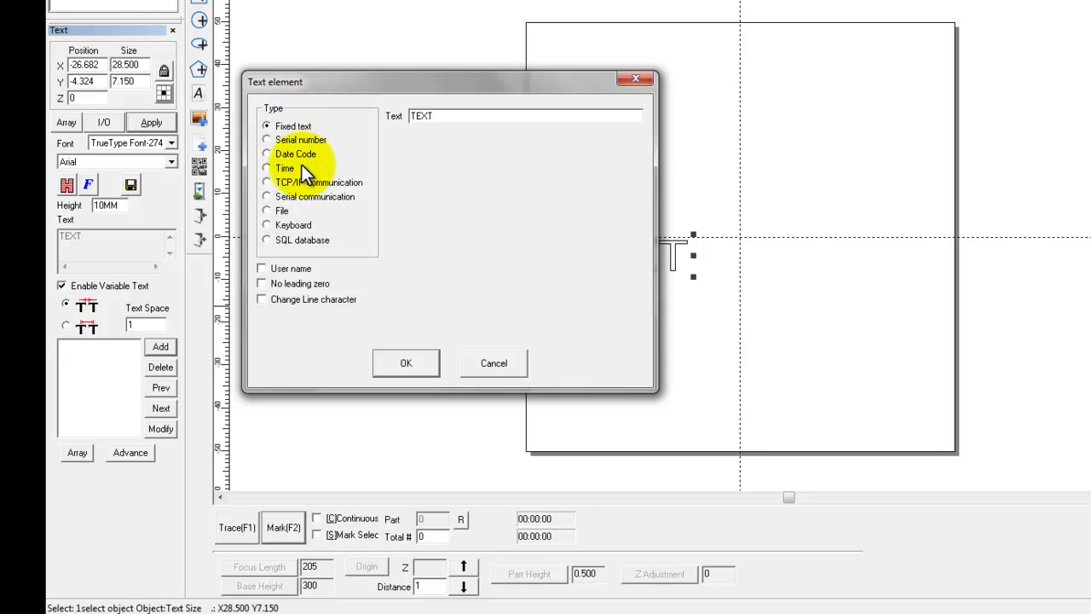
Make the element a Serial number with Start SN 0001 and Limit 9999
click(266, 140)
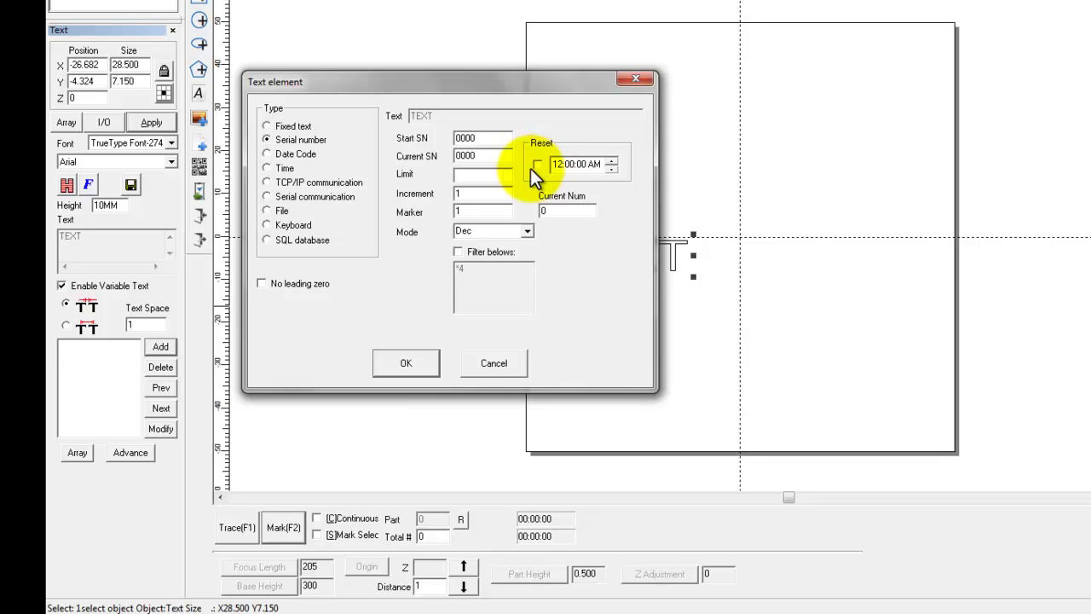
click(488, 138)
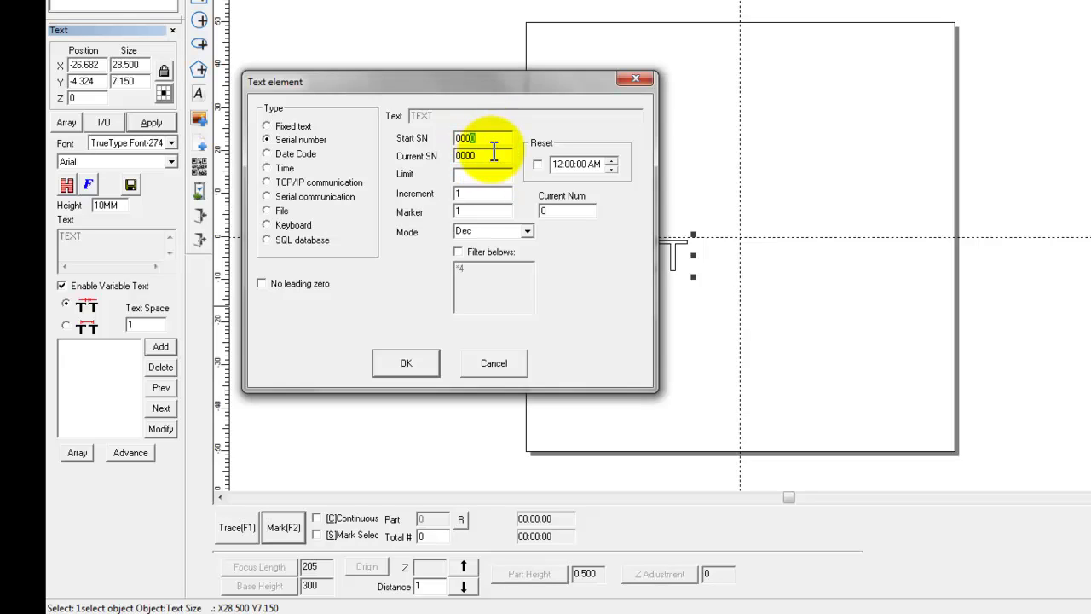
key(BackSpace)
text(1)
click(483, 159)
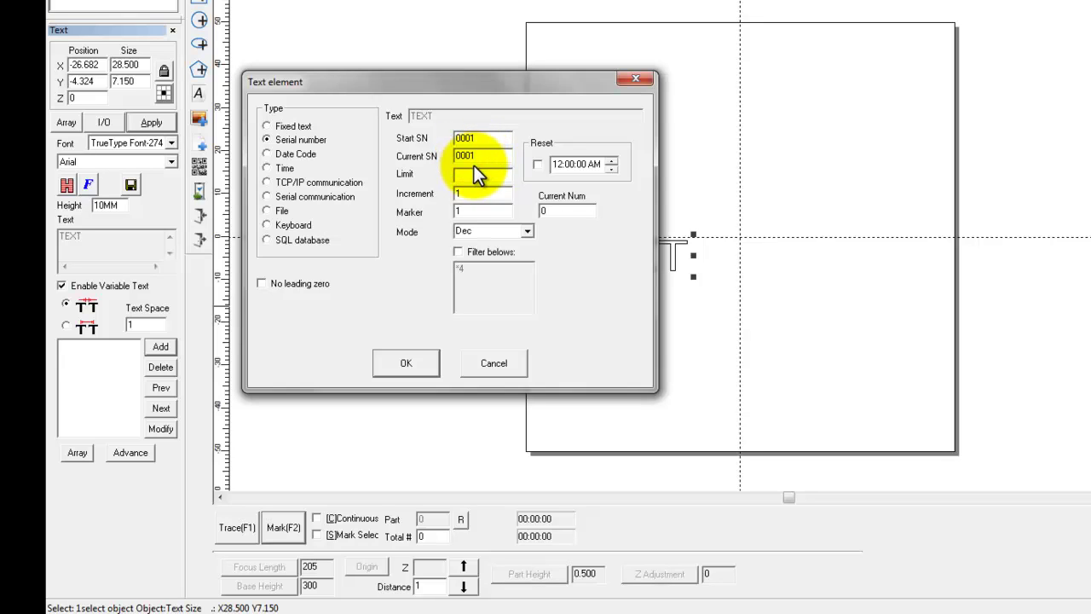
click(475, 174)
text(9999)
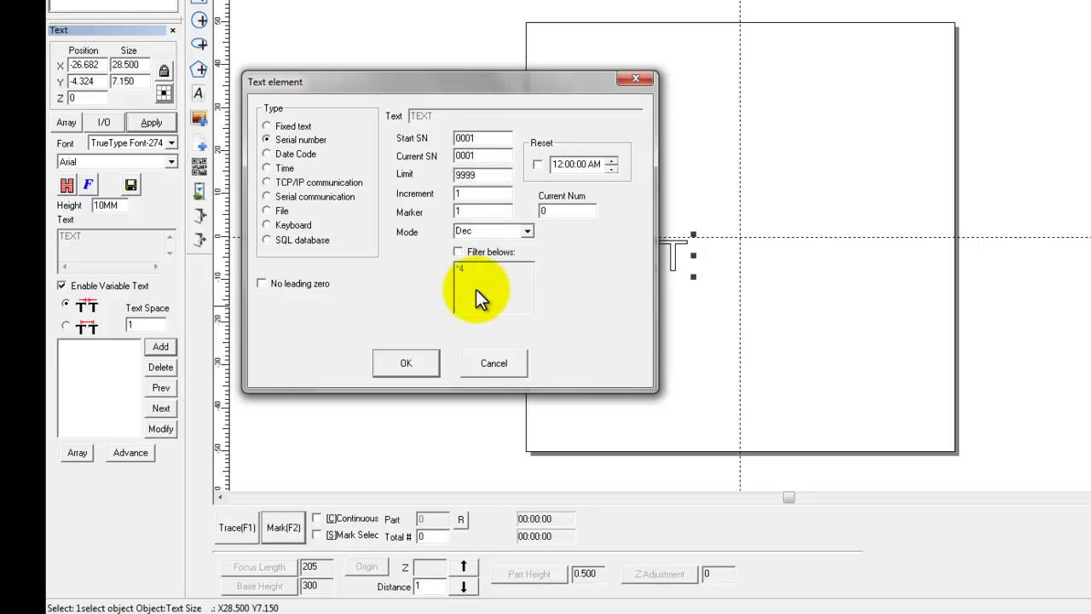
click(405, 363)
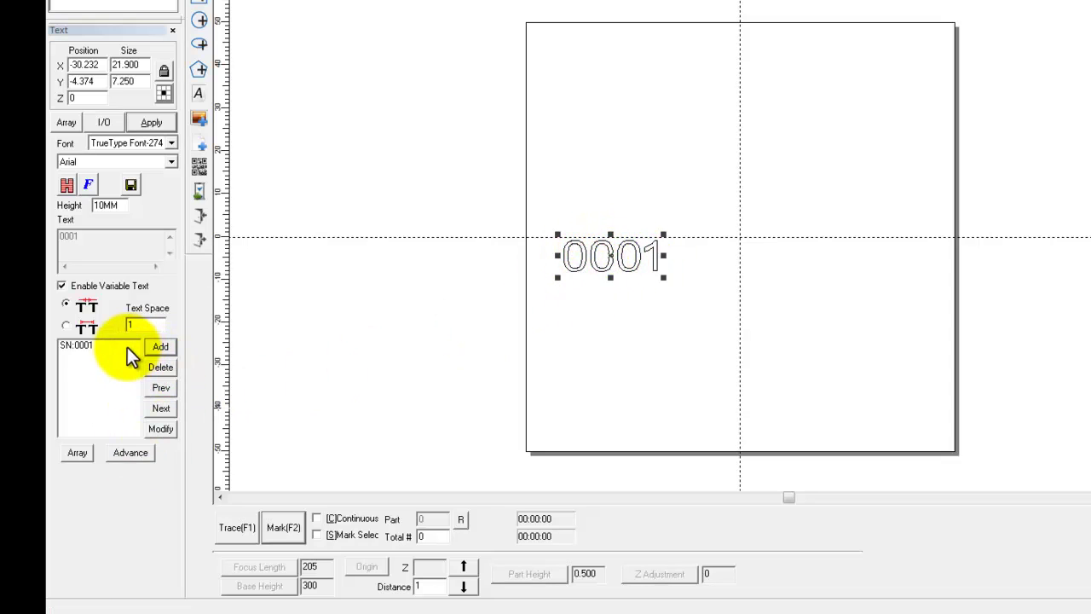
click(73, 341)
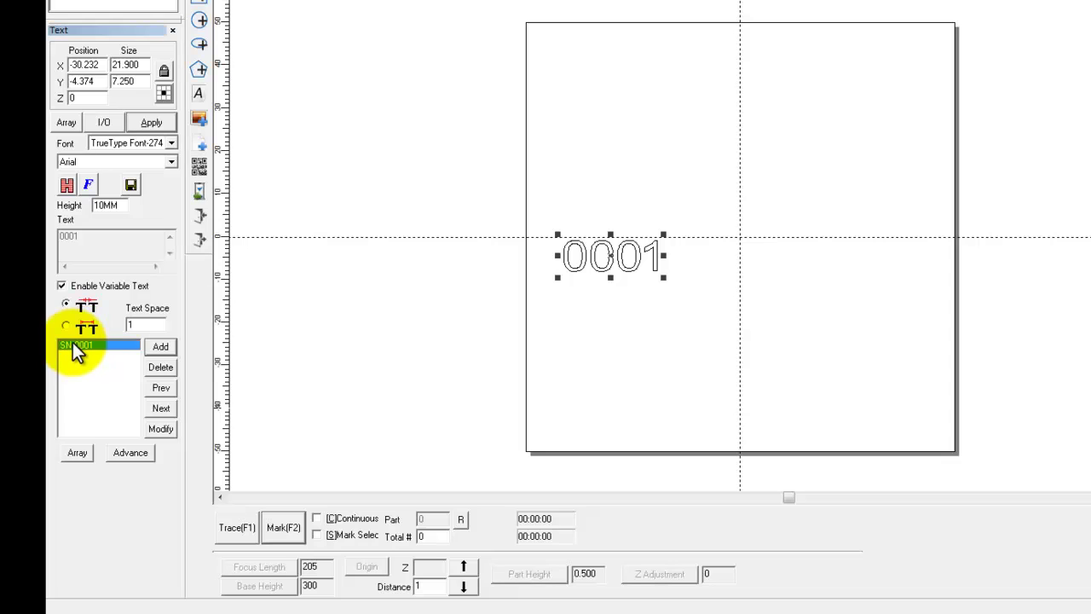
click(159, 429)
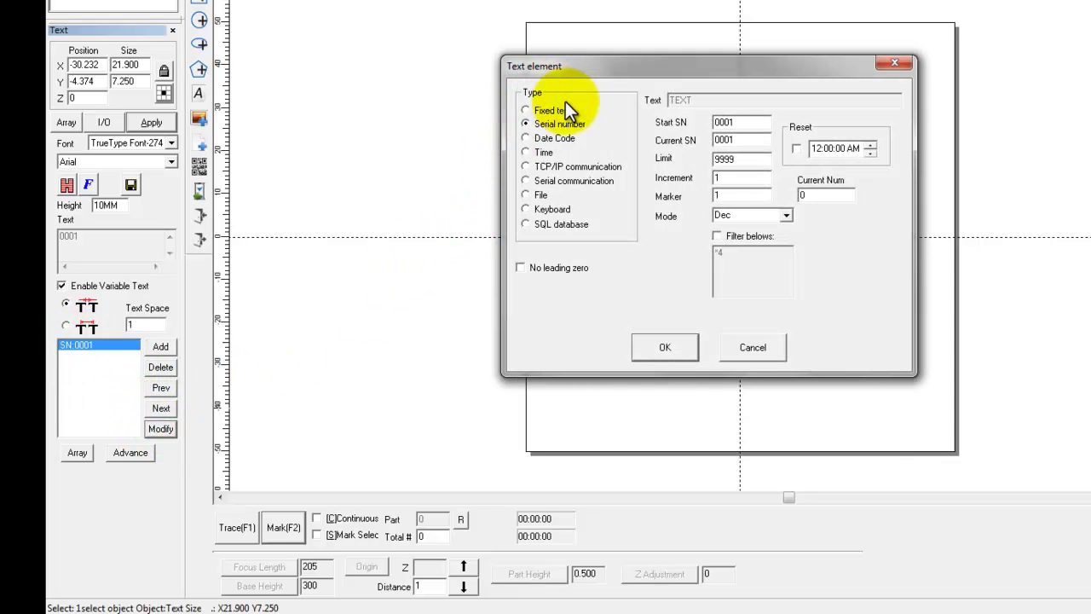
click(539, 271)
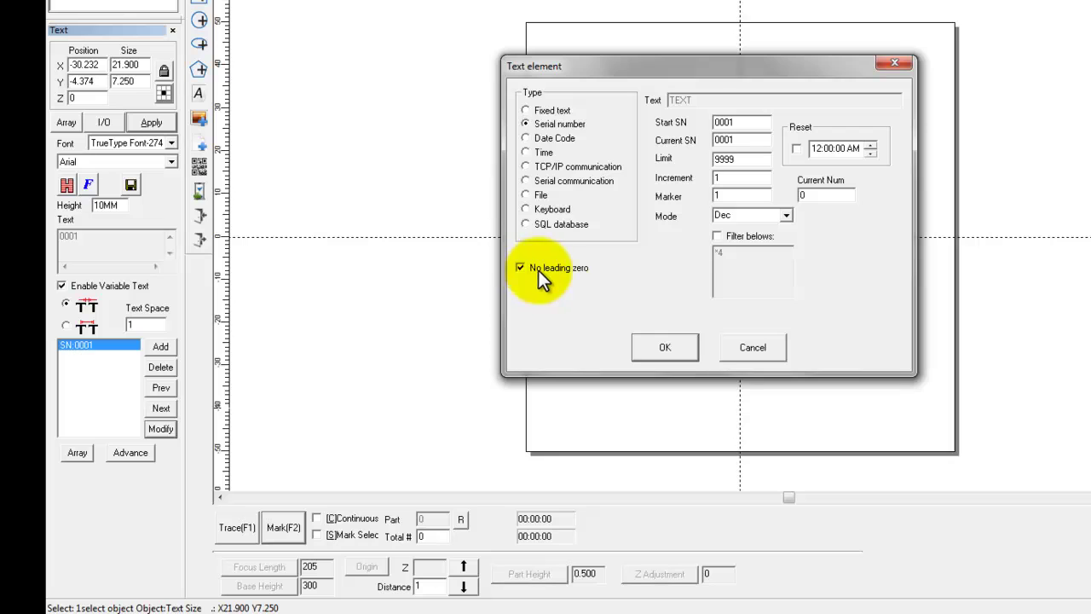
click(661, 347)
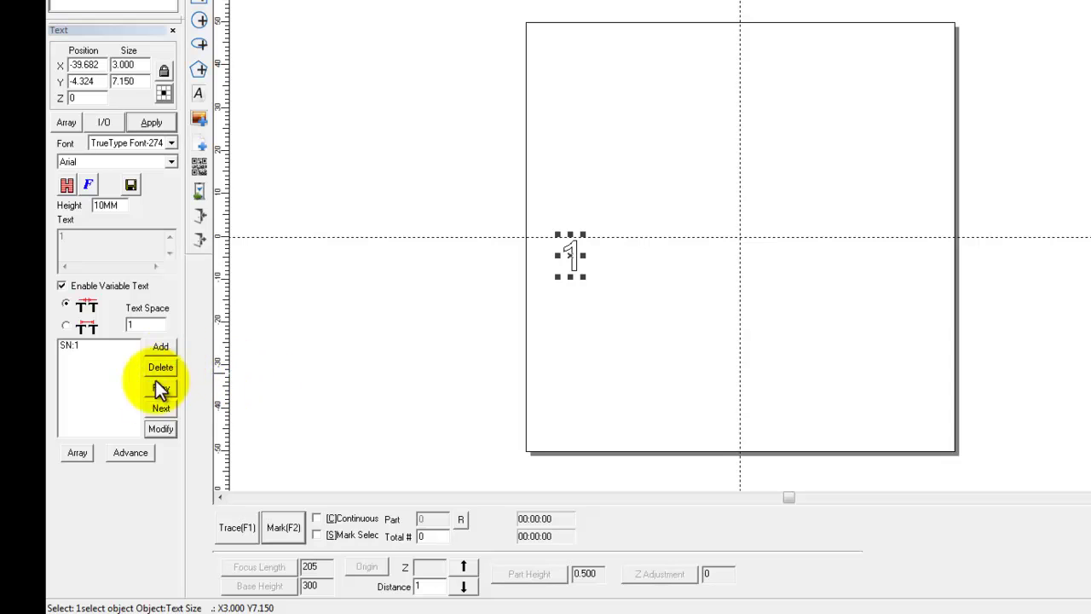
click(100, 361)
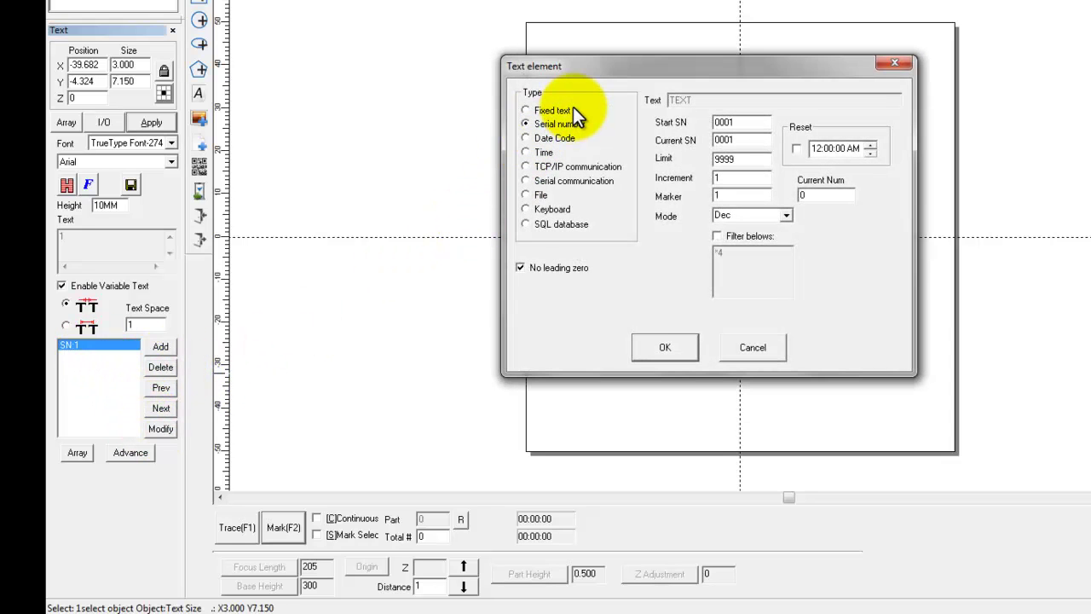
click(569, 271)
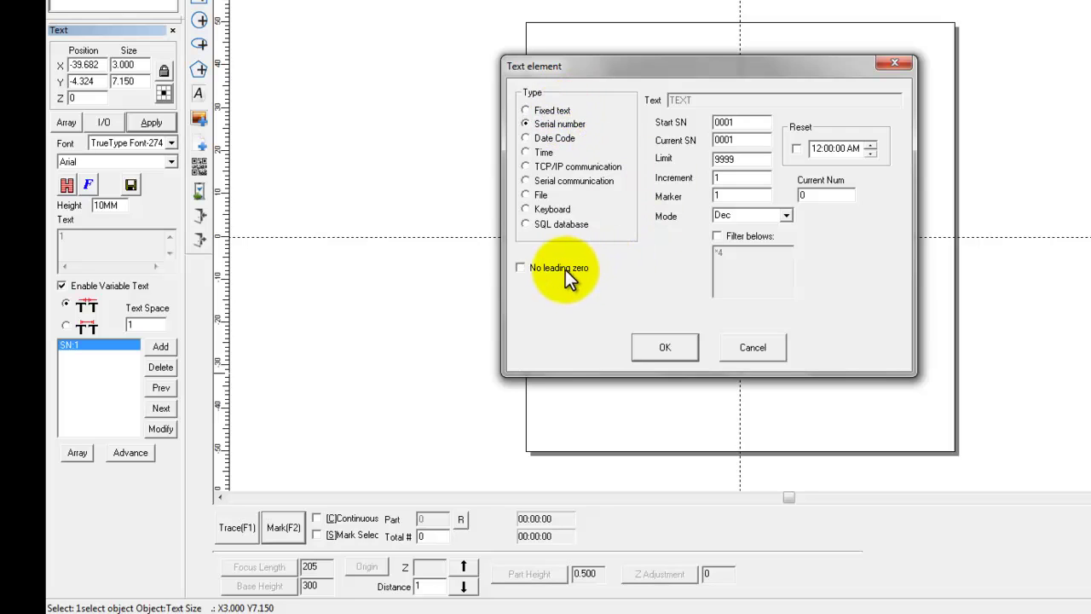
click(664, 348)
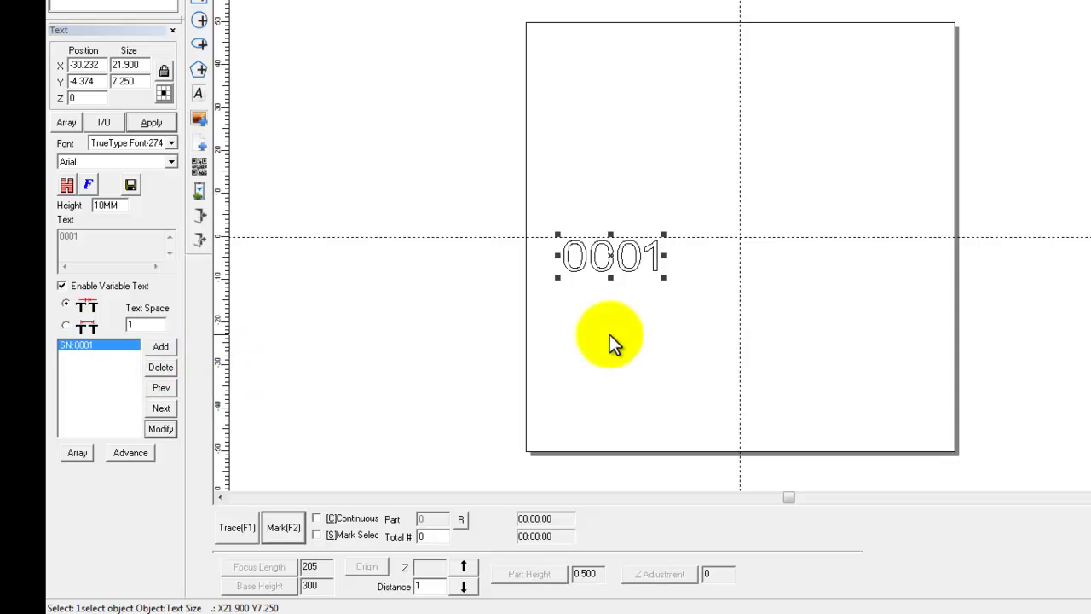
Change the SN:0001 element to a Date Code using Day in year-006
click(173, 427)
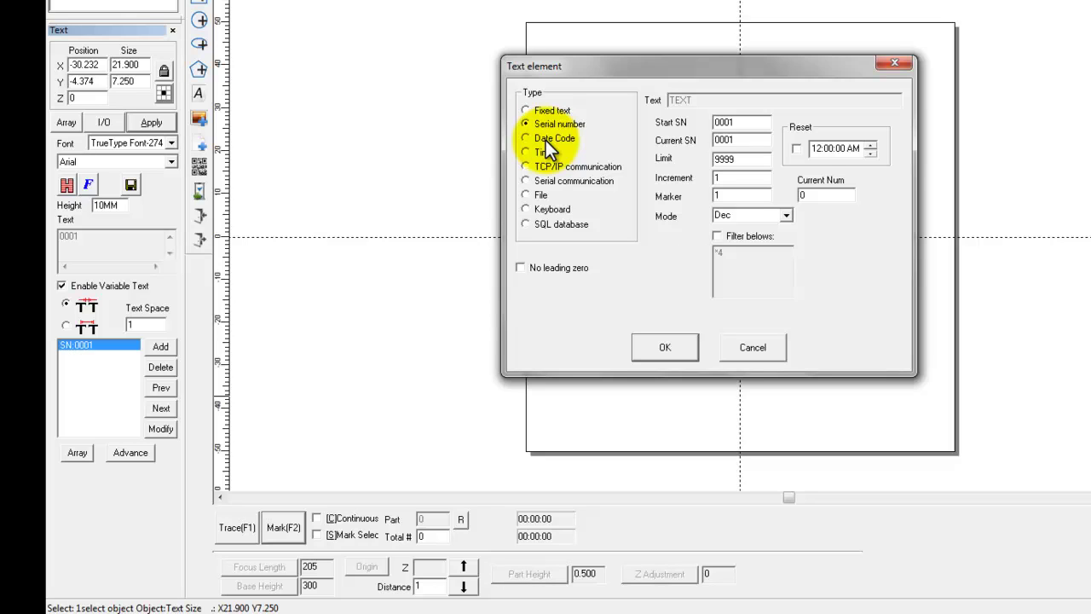
click(545, 139)
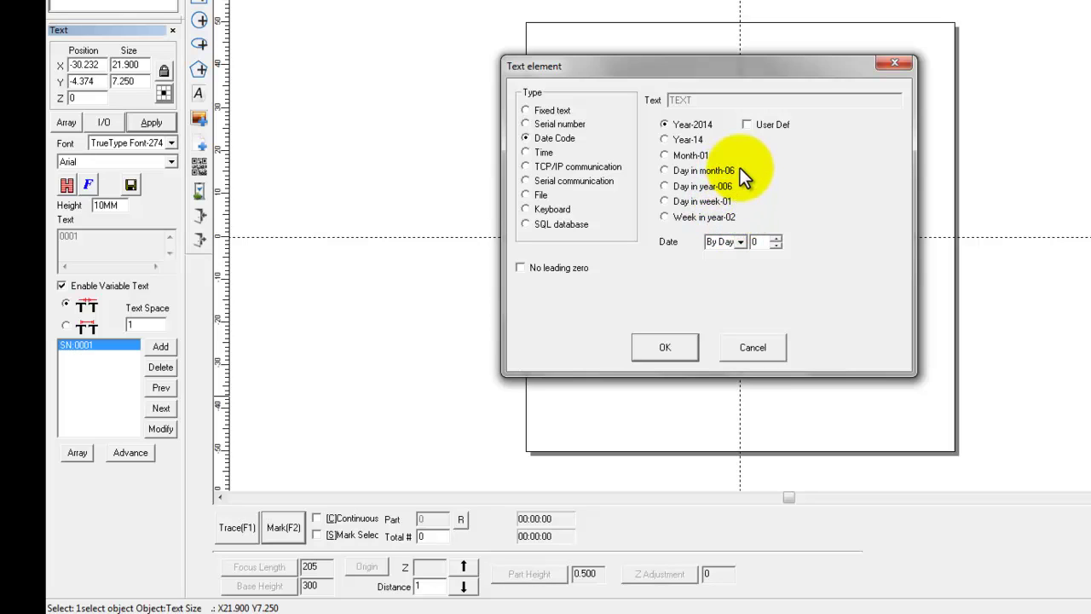
click(692, 188)
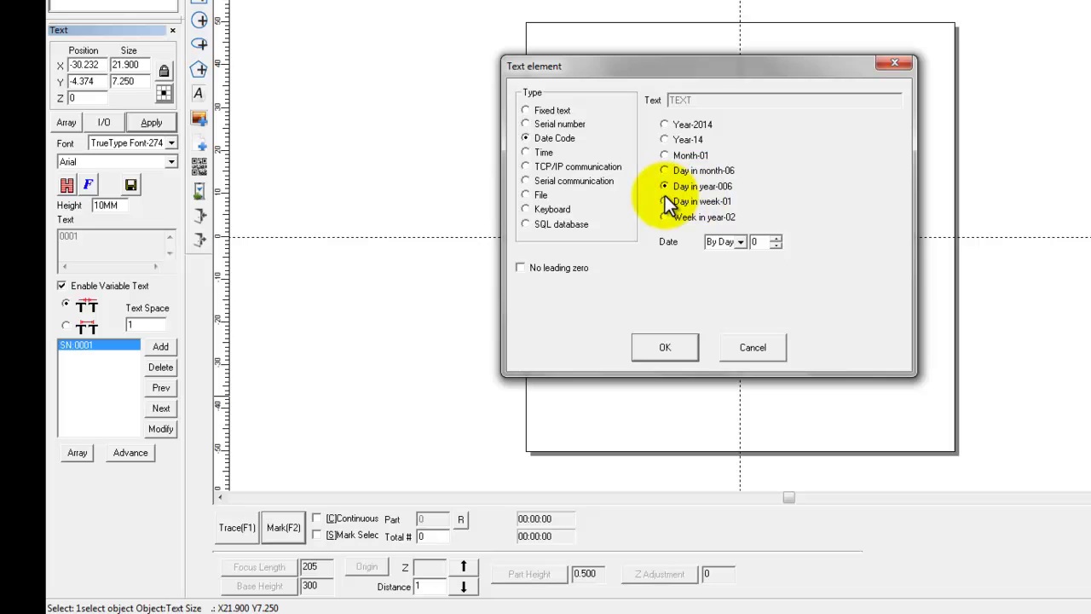
click(664, 348)
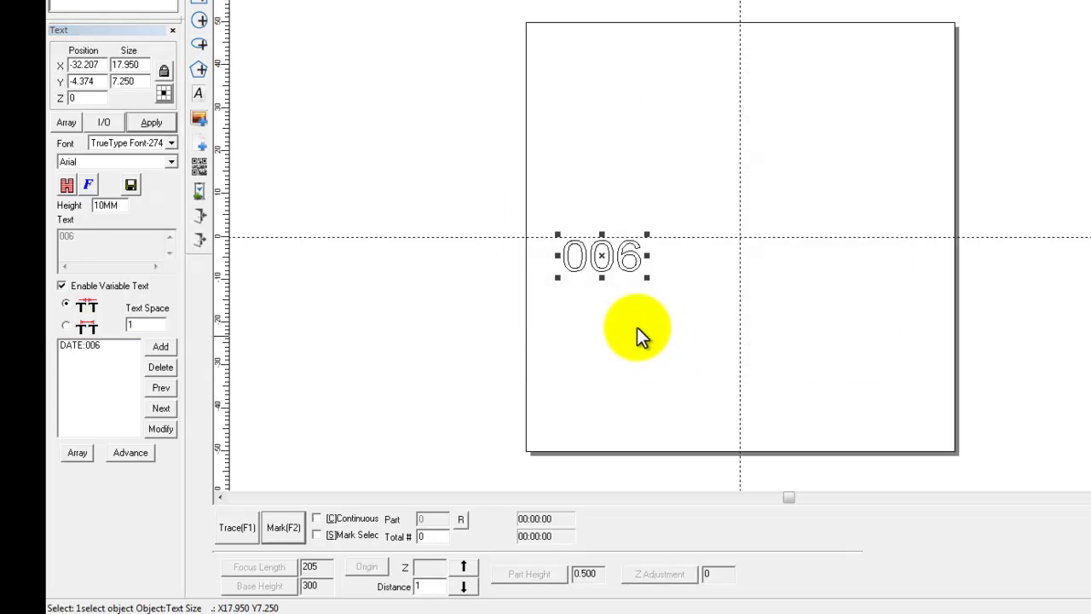
Change the DATE:006 element into a Time element set to Hour-24
click(624, 266)
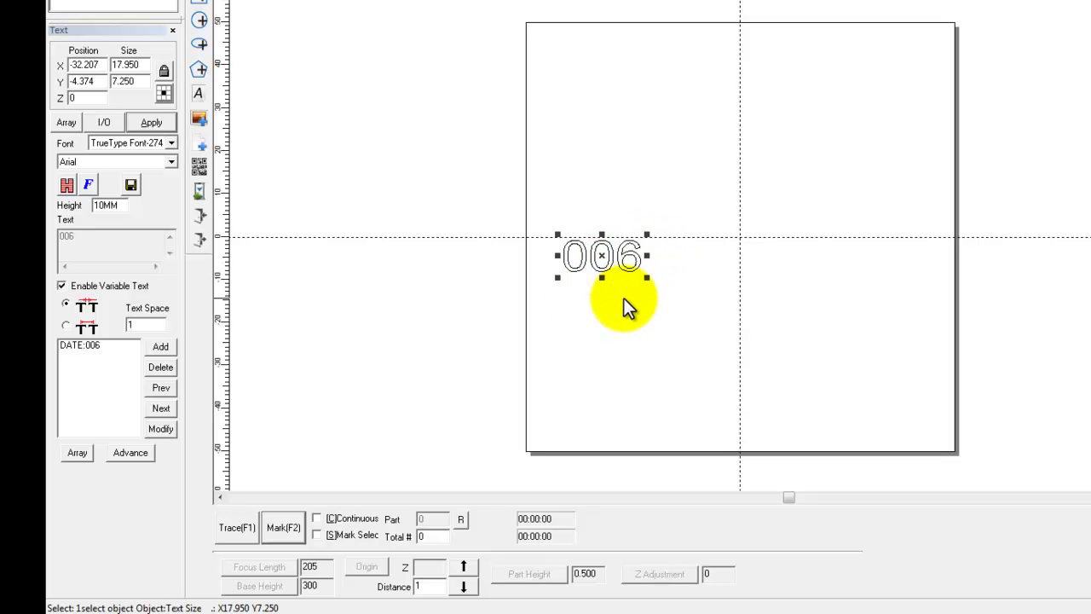
click(161, 429)
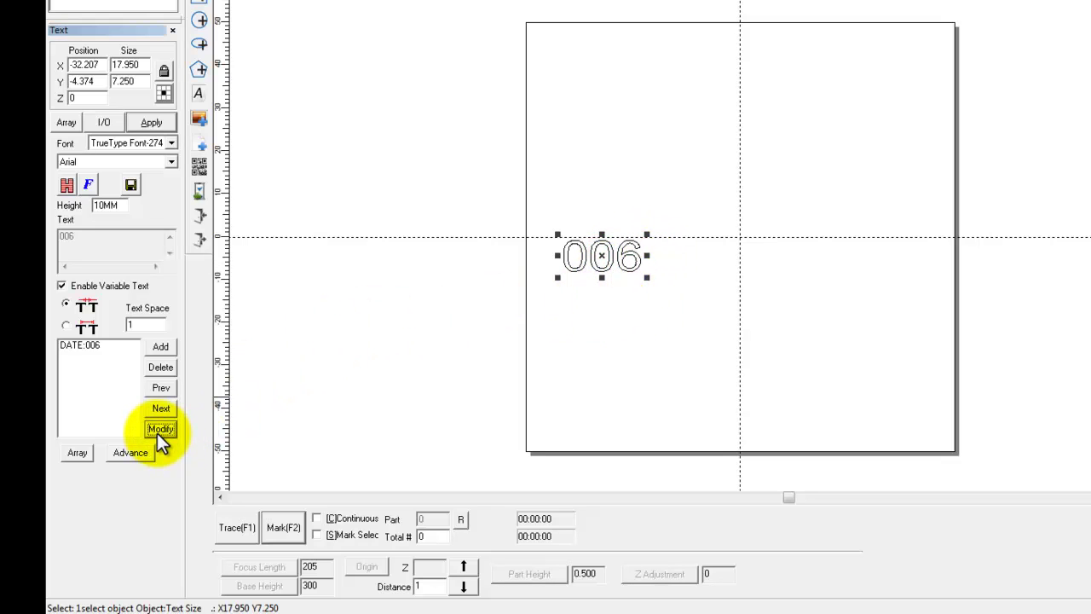
click(90, 345)
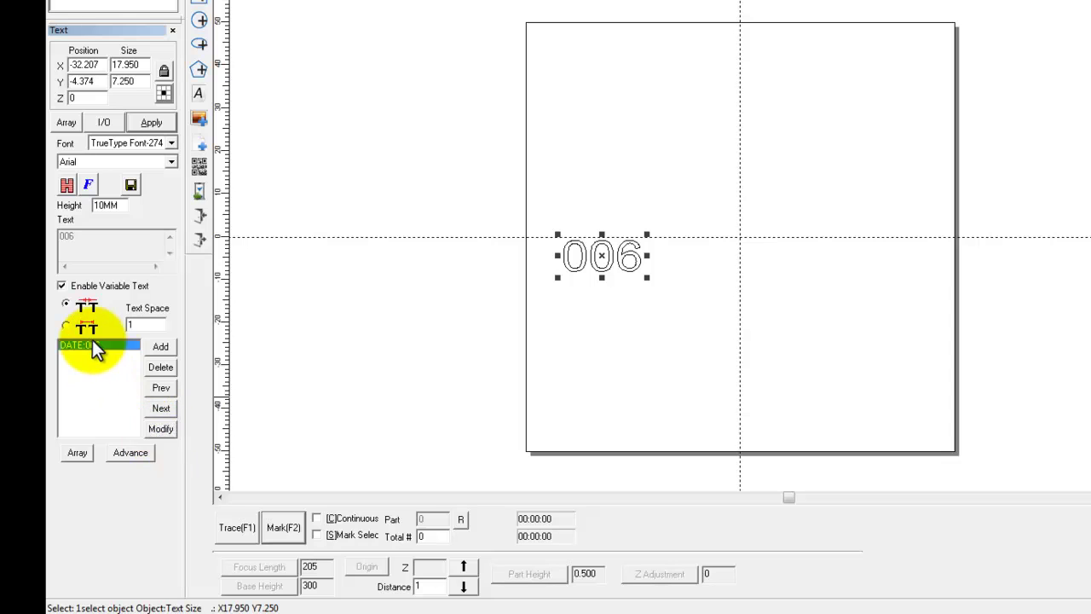
click(161, 429)
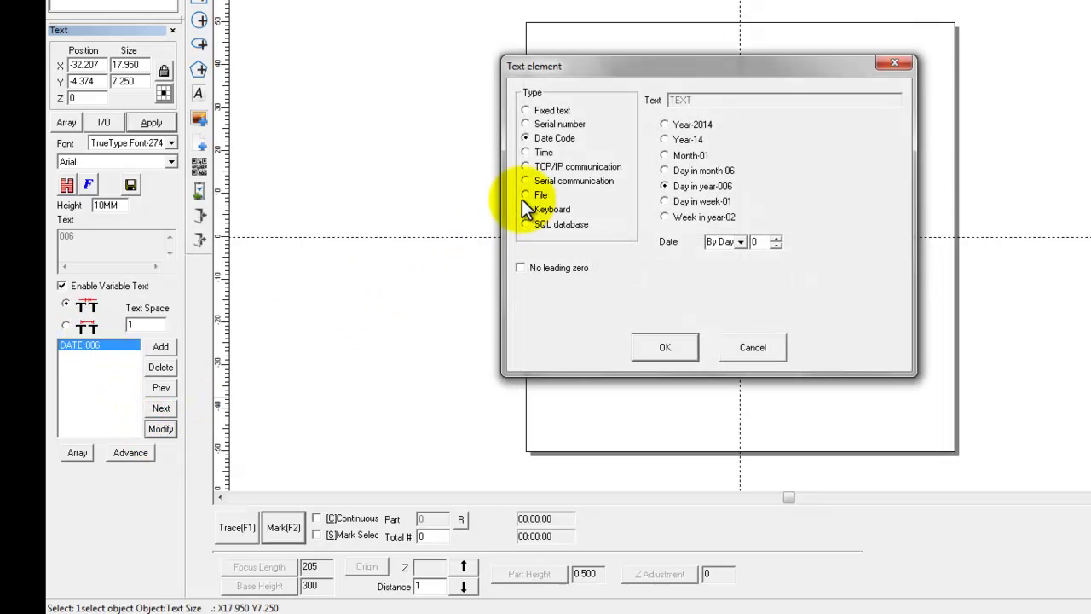
click(541, 151)
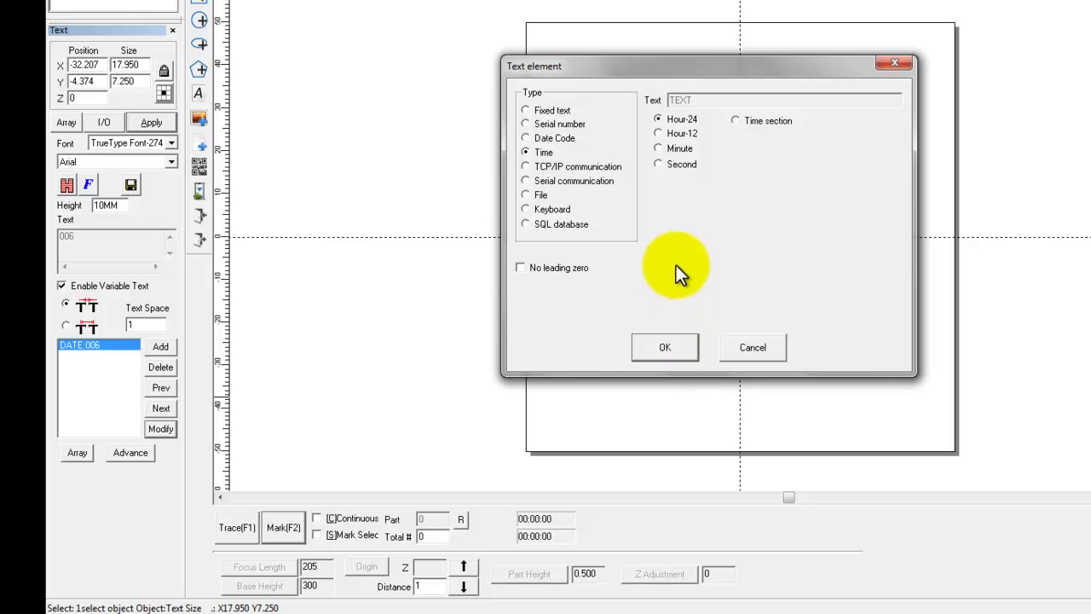
click(662, 346)
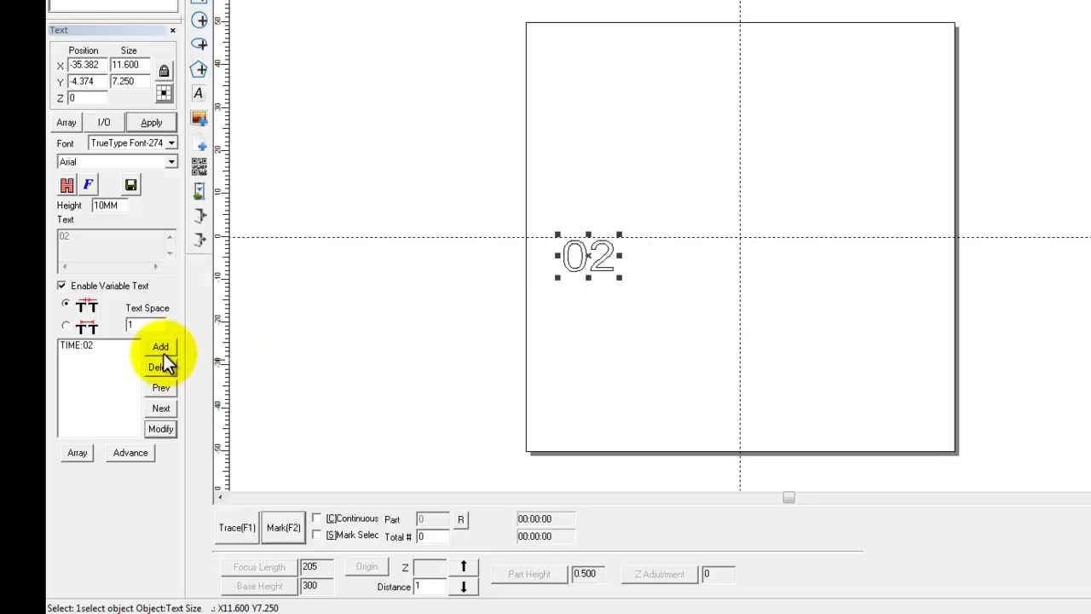
Delete TIME:02 and add a serial number: start 0001, current 1245, limit 10000
click(75, 347)
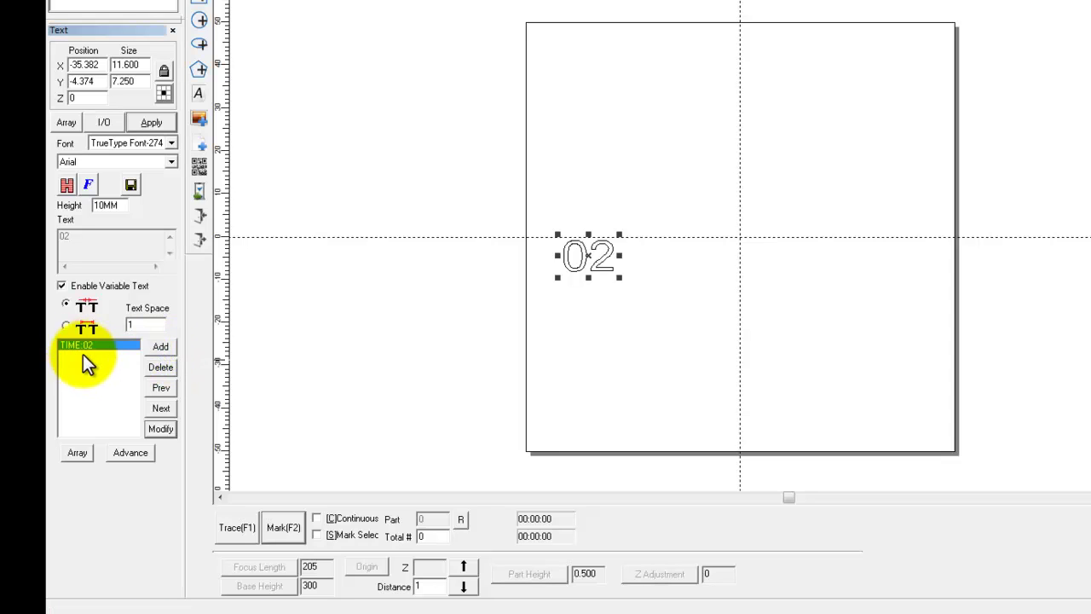
click(161, 368)
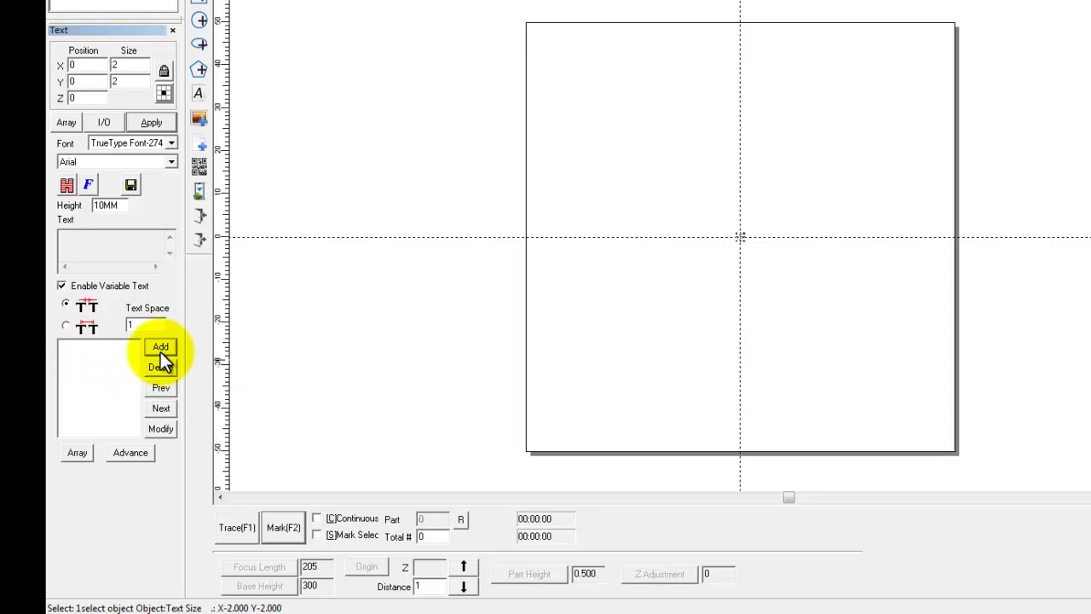
click(160, 347)
click(549, 125)
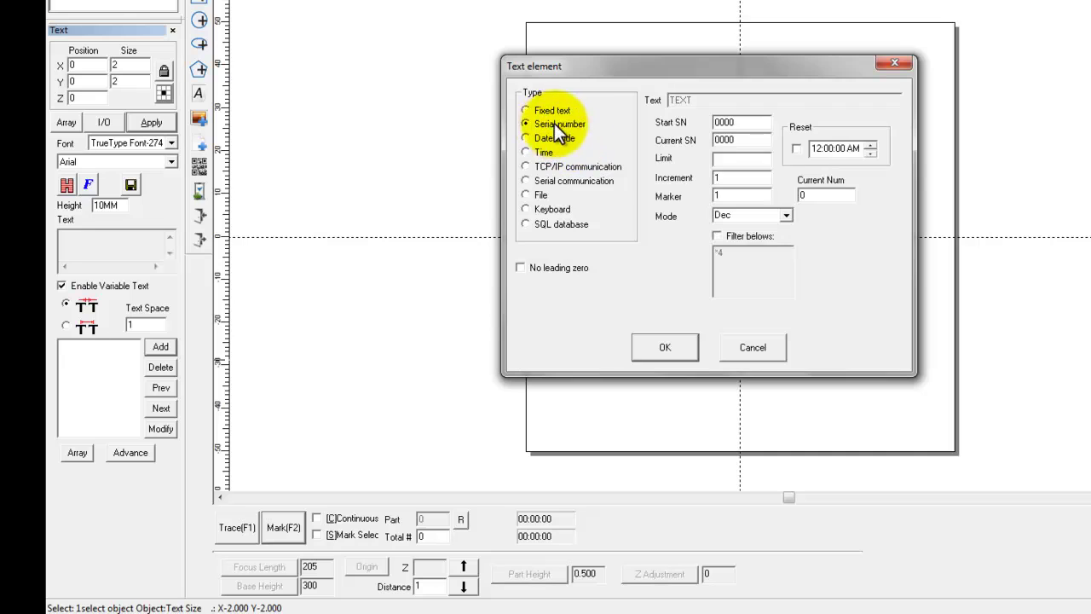
click(758, 124)
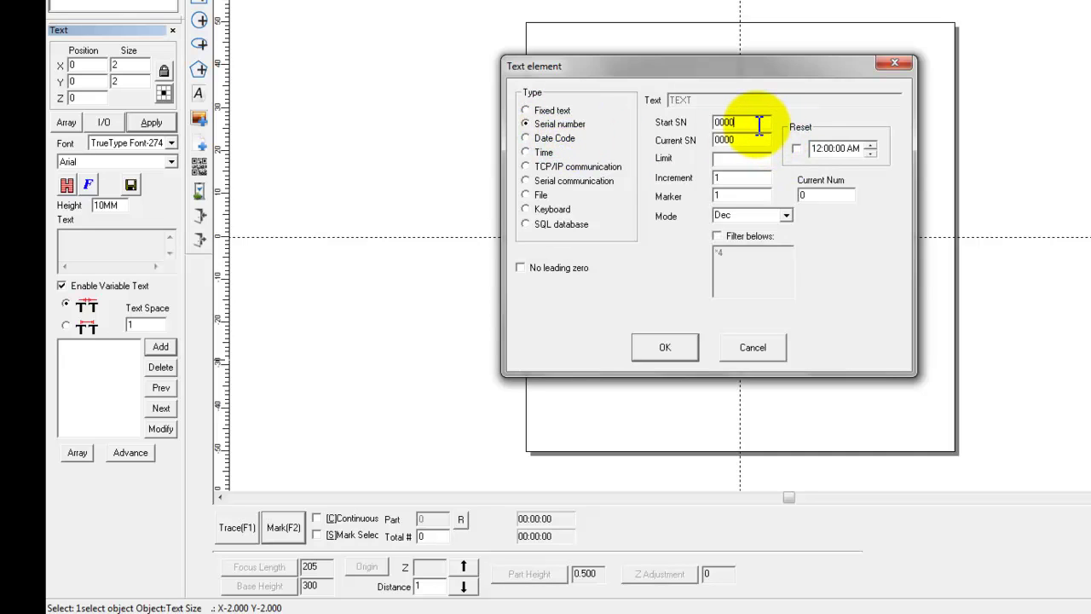
key(BackSpace)
text(1)
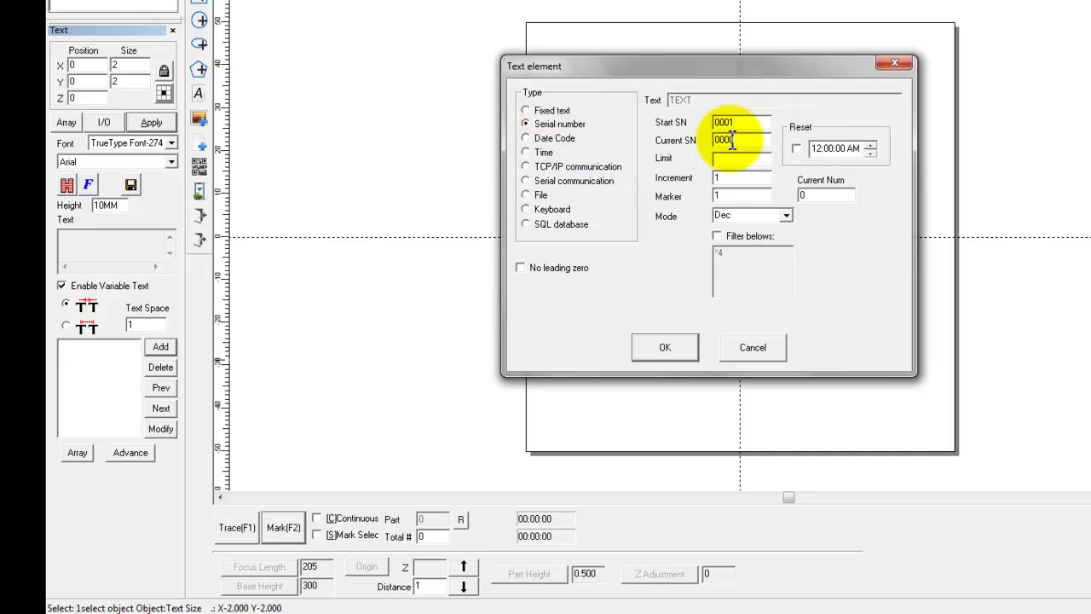
double_click(731, 139)
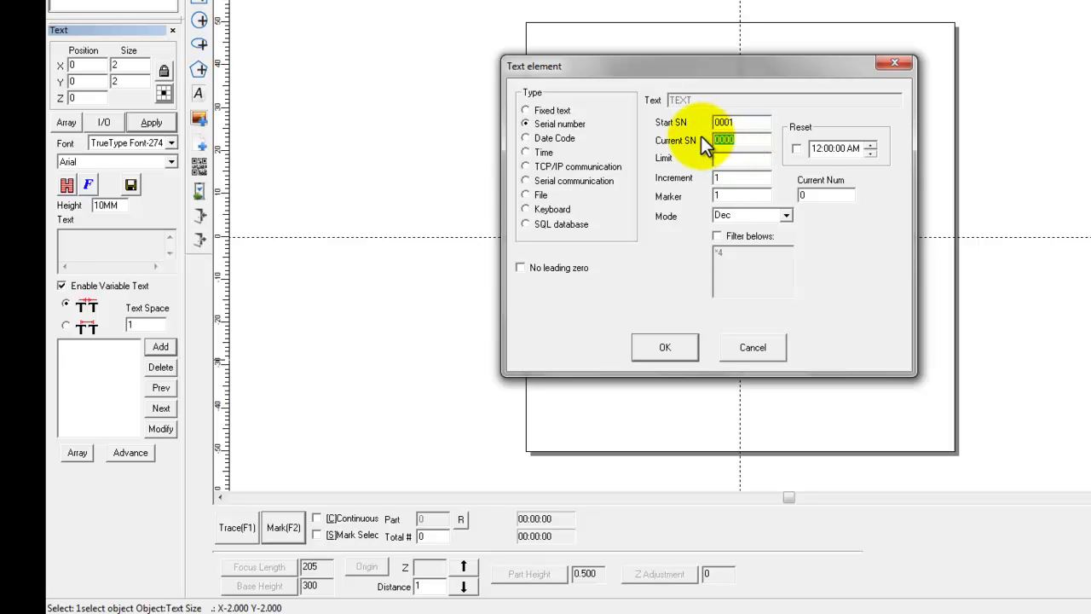
text(1245)
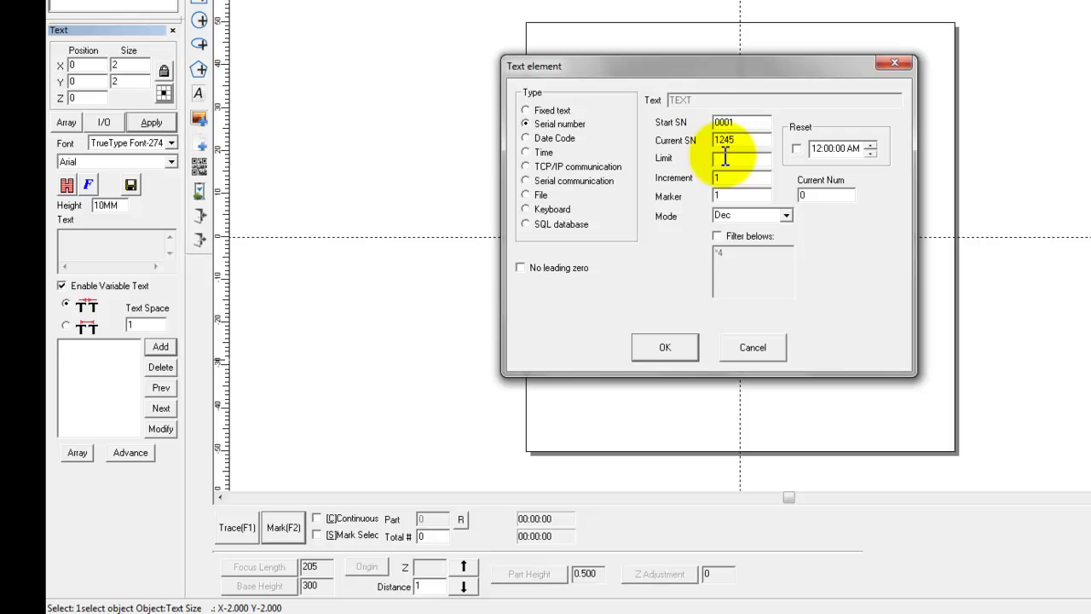
text(10000)
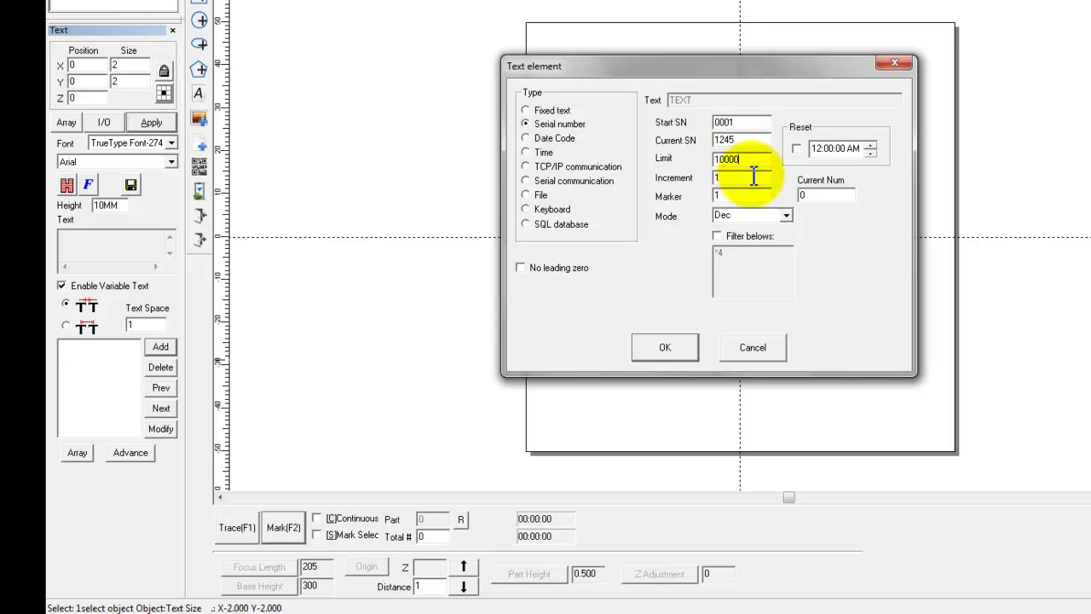
Confirm the SN:1245 element and append a Day in year-006 date code after it
click(655, 349)
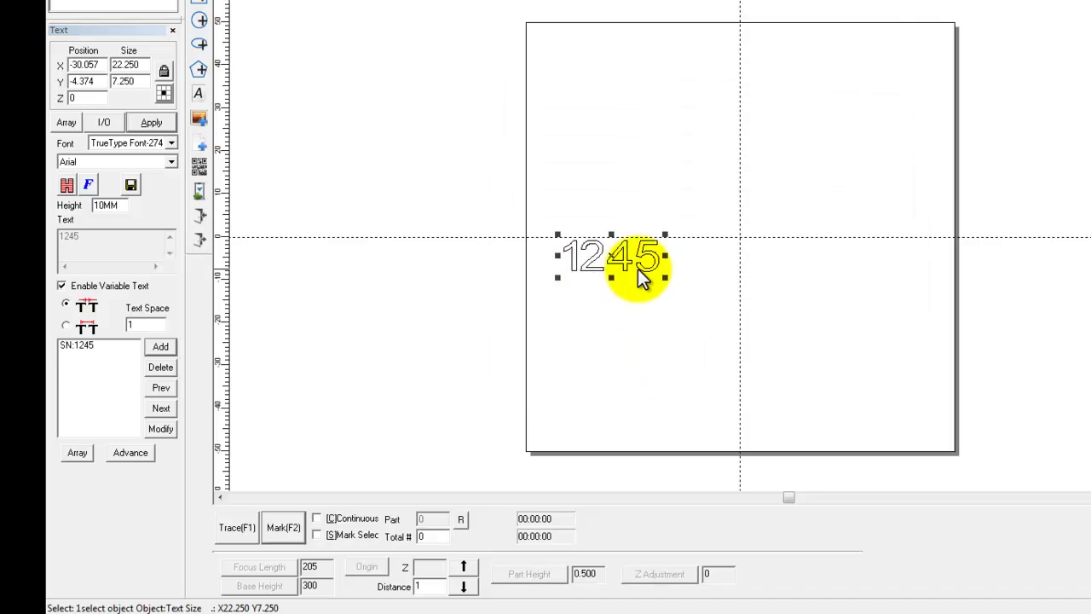
click(162, 348)
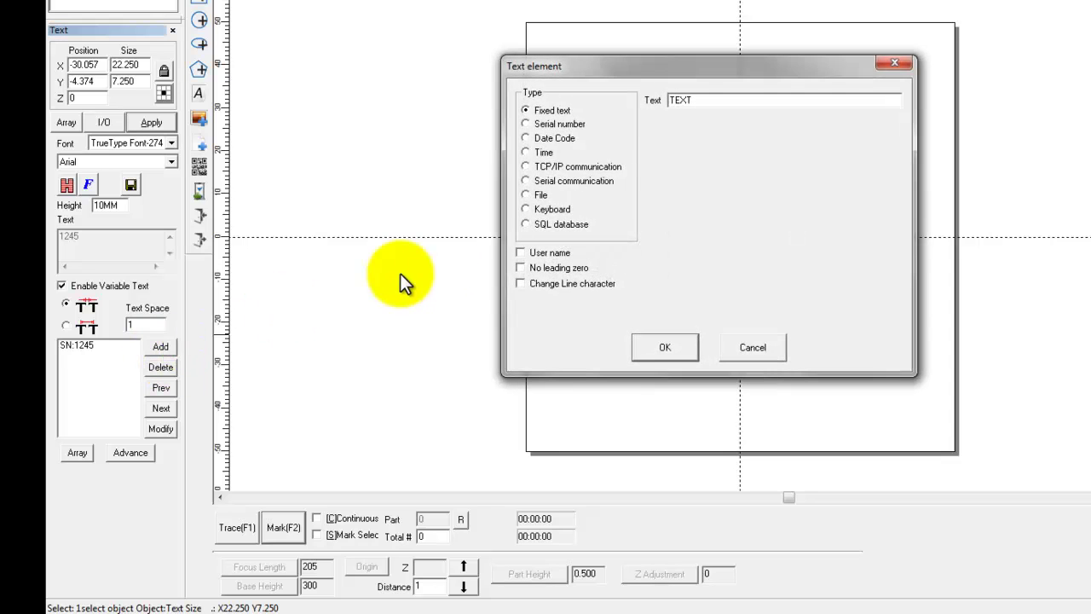
click(530, 140)
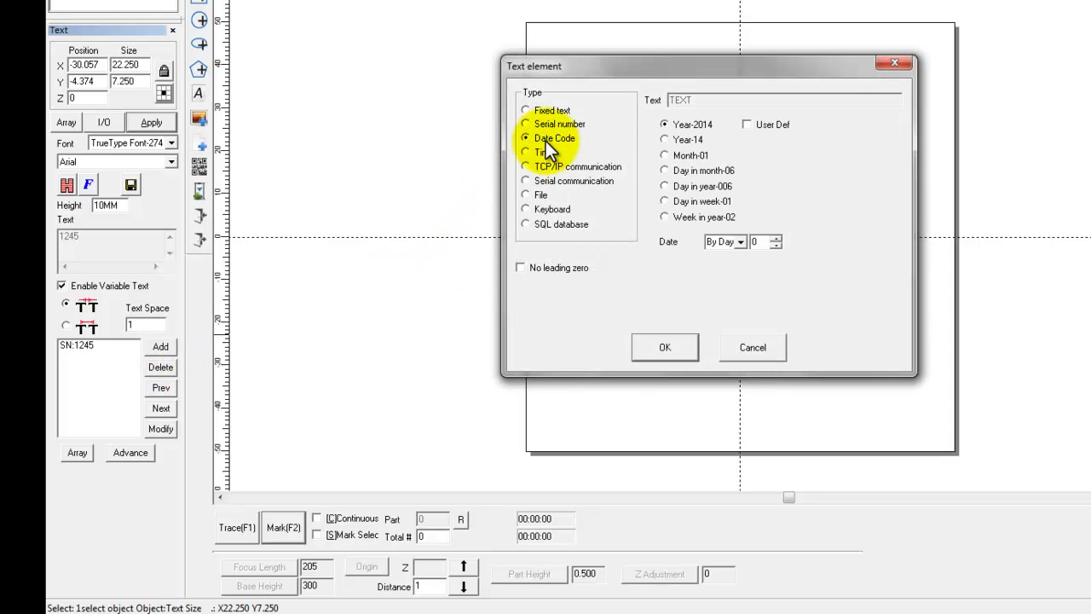
click(665, 186)
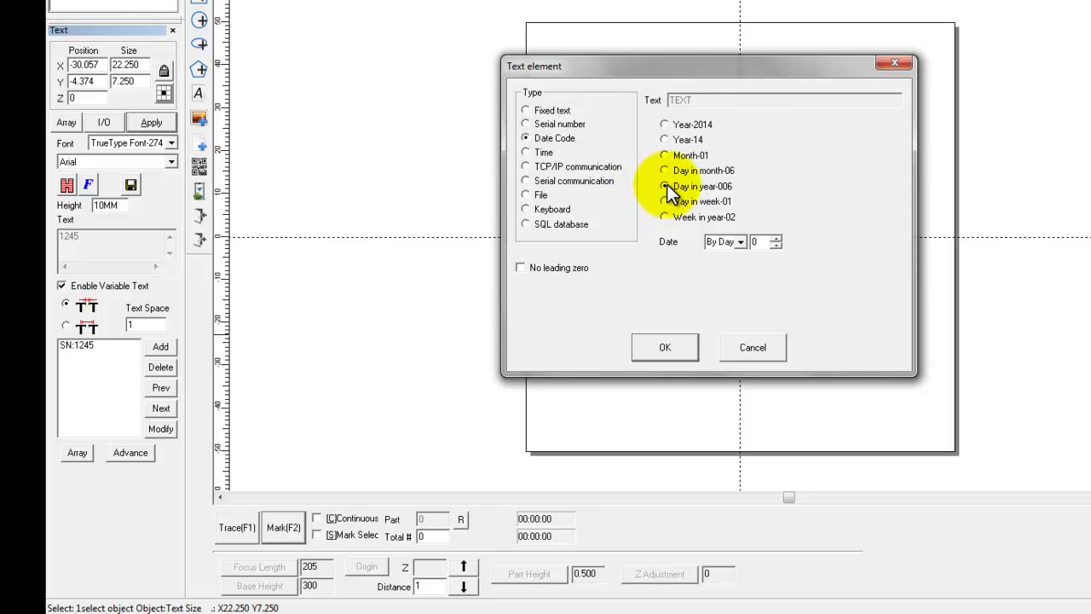
click(679, 346)
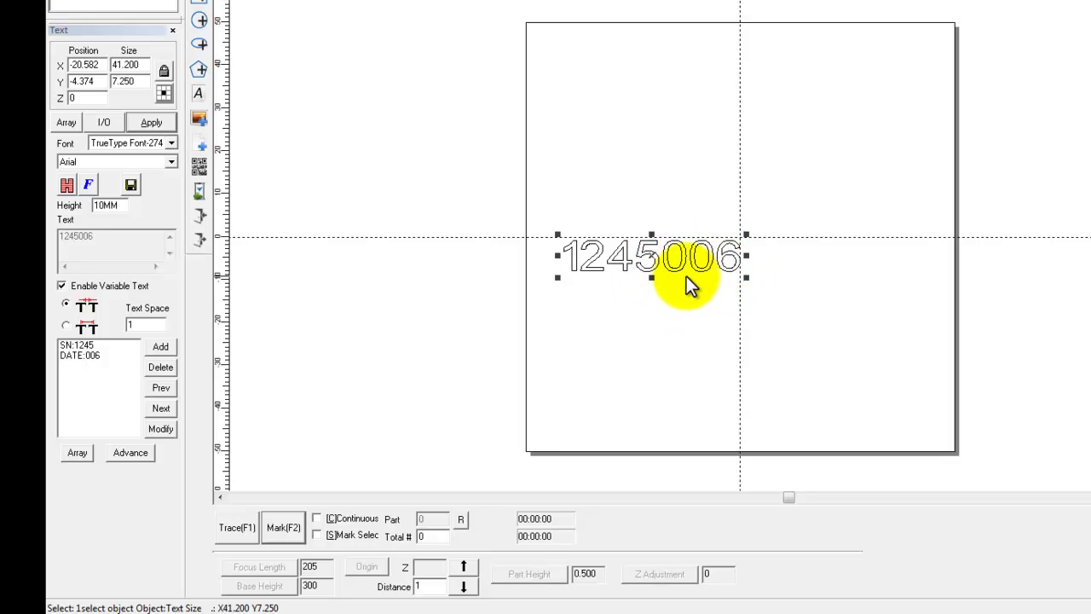
Append hour, minute and second Time elements (TIME:14, TIME:54, TIME:24) after the date
click(150, 345)
click(542, 152)
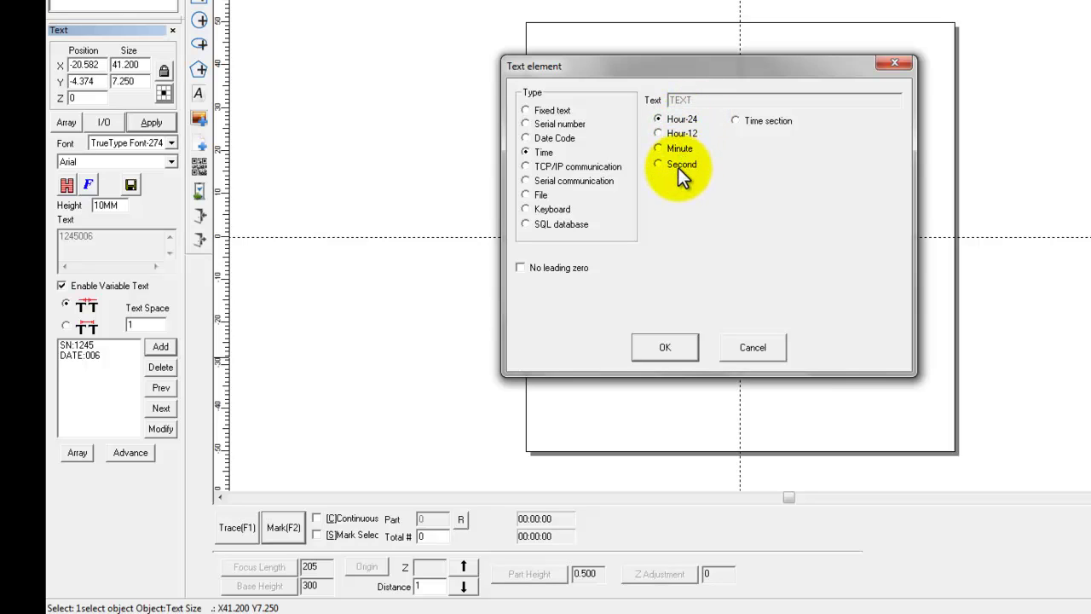
click(666, 354)
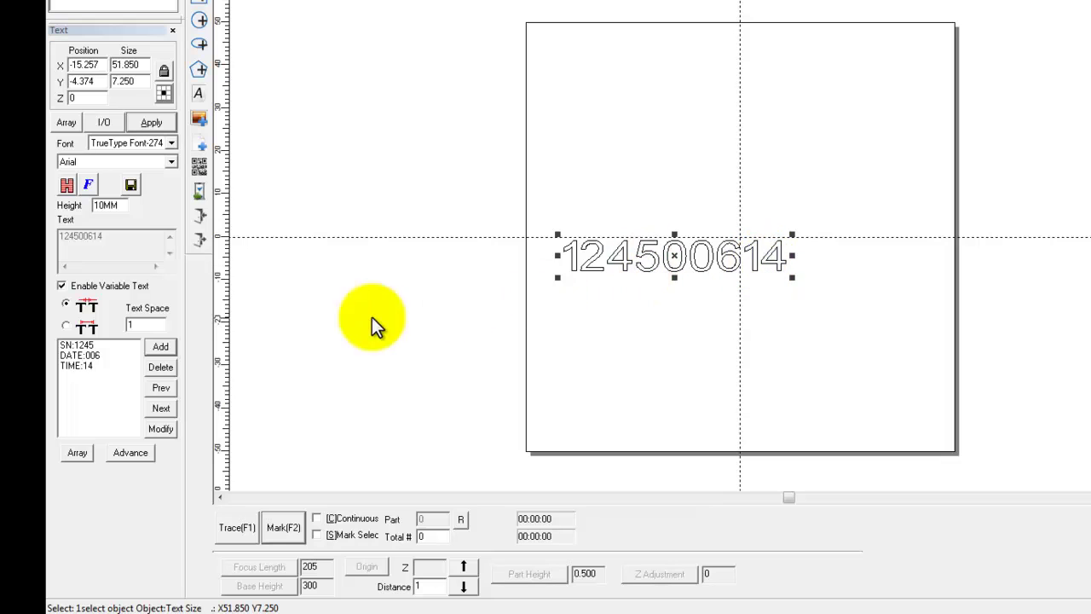
click(157, 347)
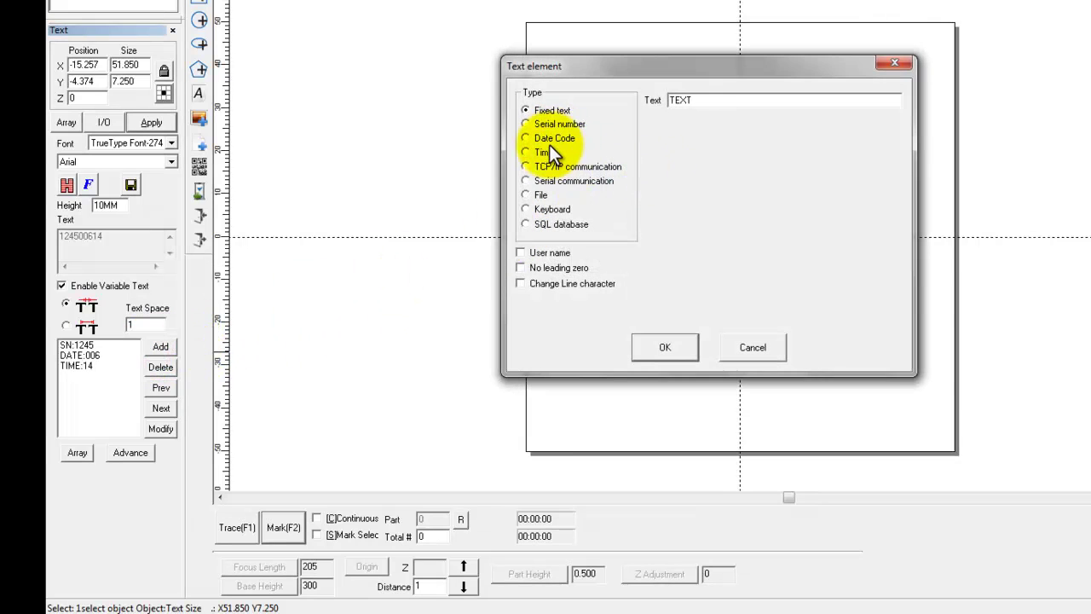
click(544, 151)
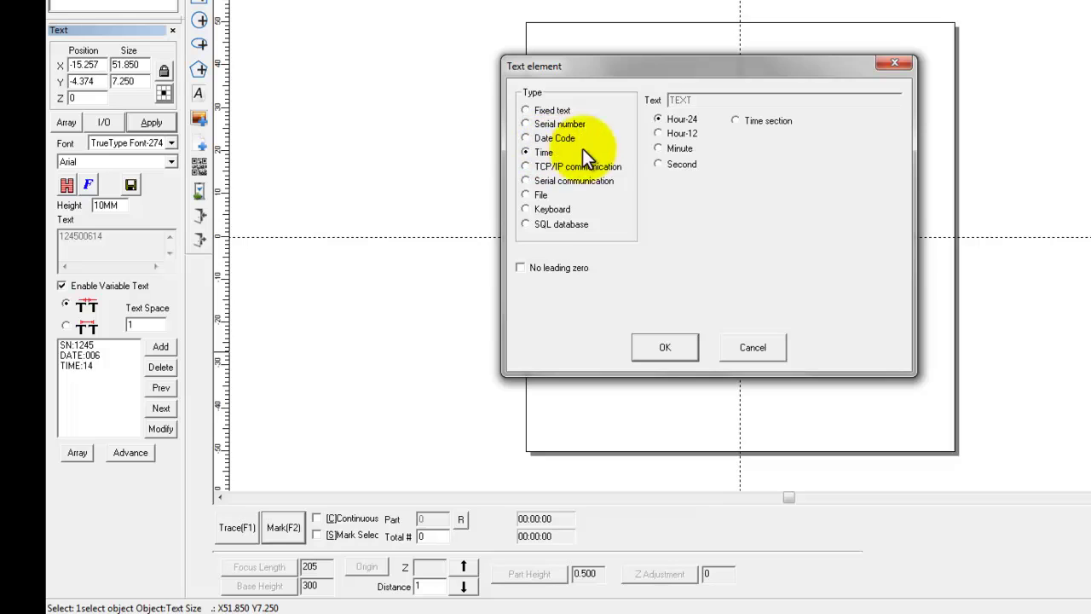
click(663, 347)
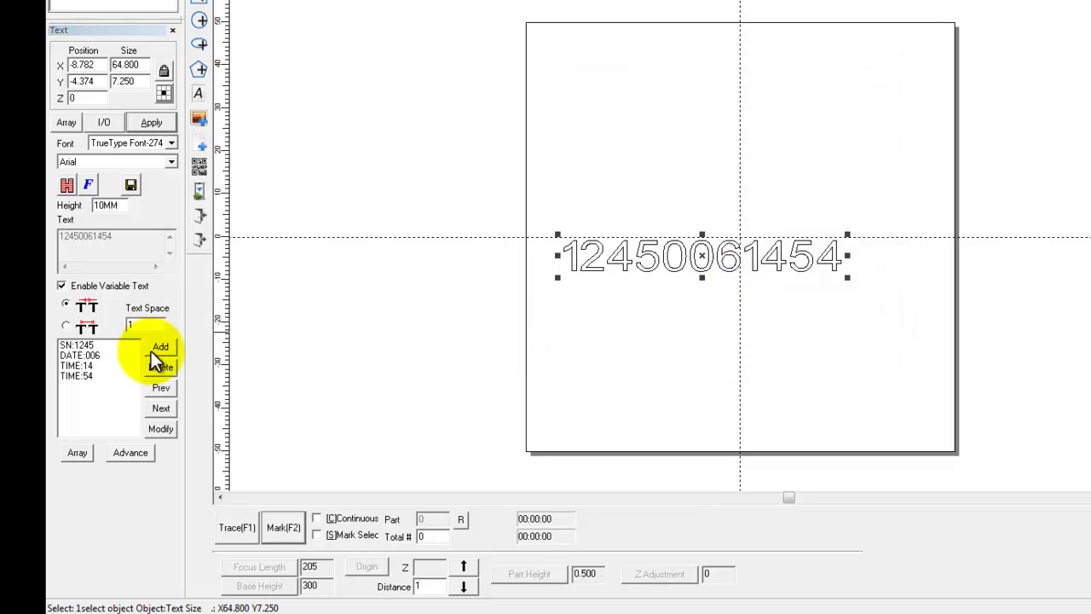
click(152, 351)
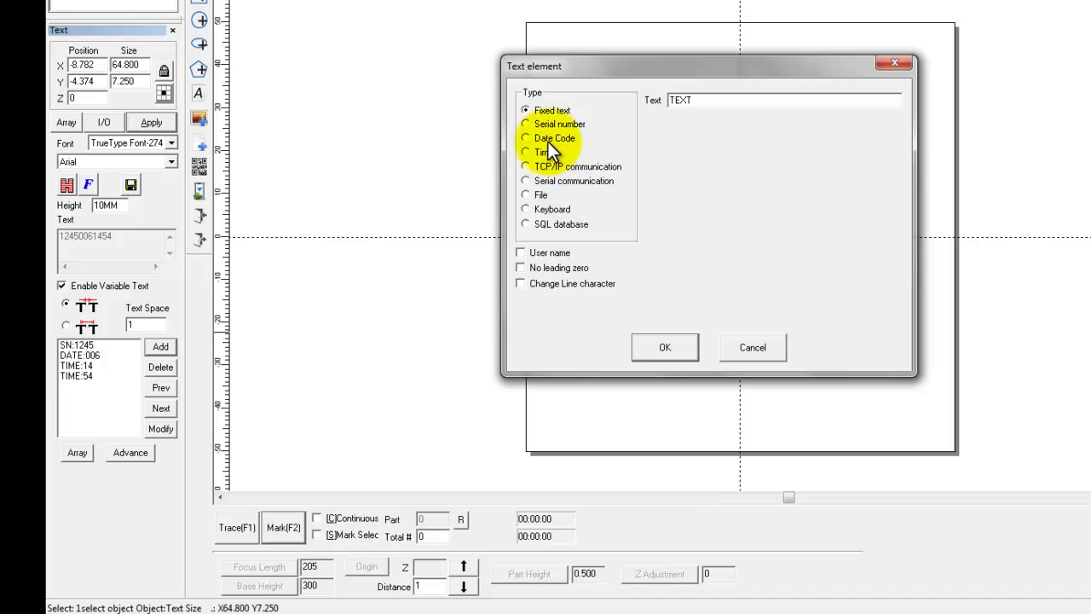
click(548, 139)
click(546, 152)
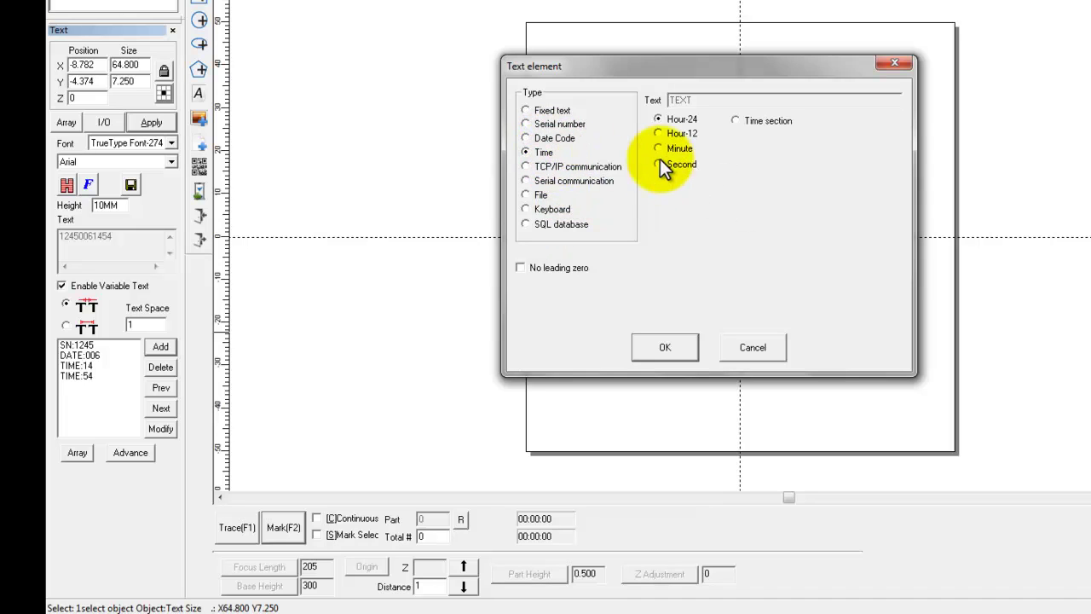
click(654, 352)
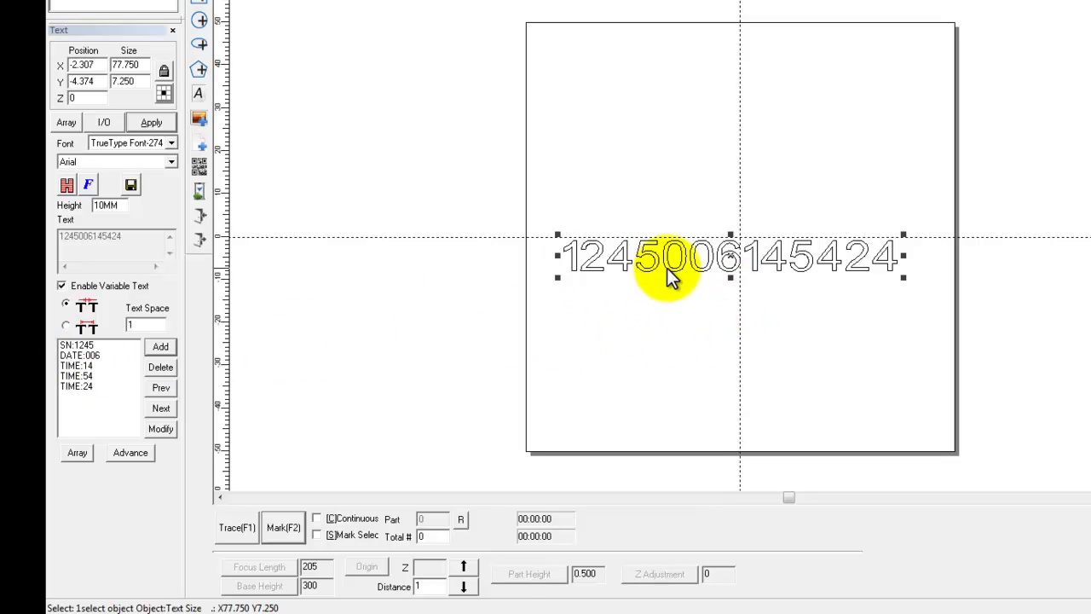
Add a fixed text element containing '/'
click(159, 344)
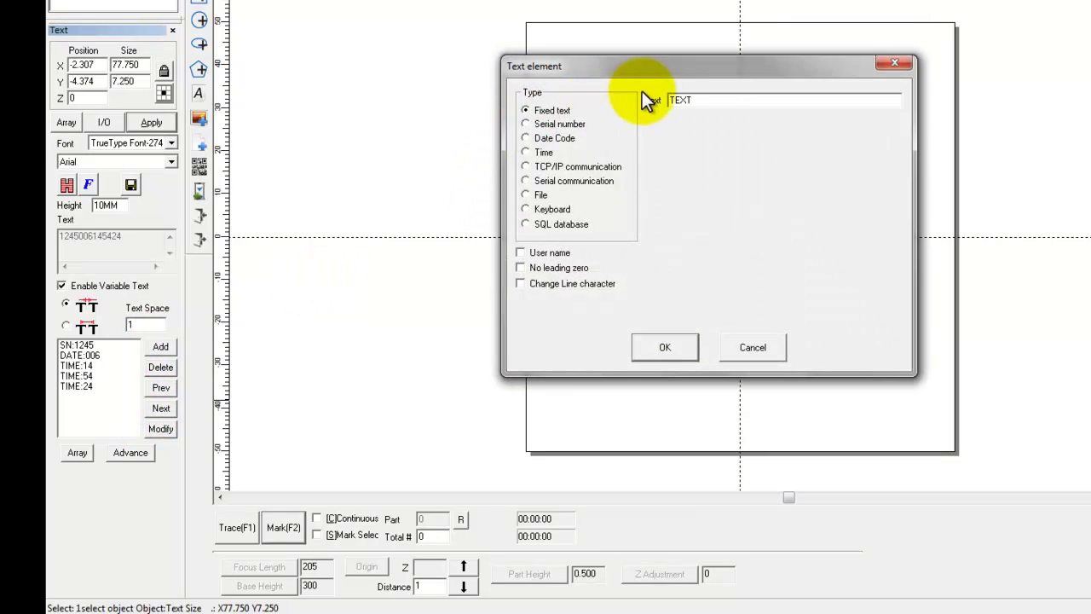
drag(703, 101, 665, 103)
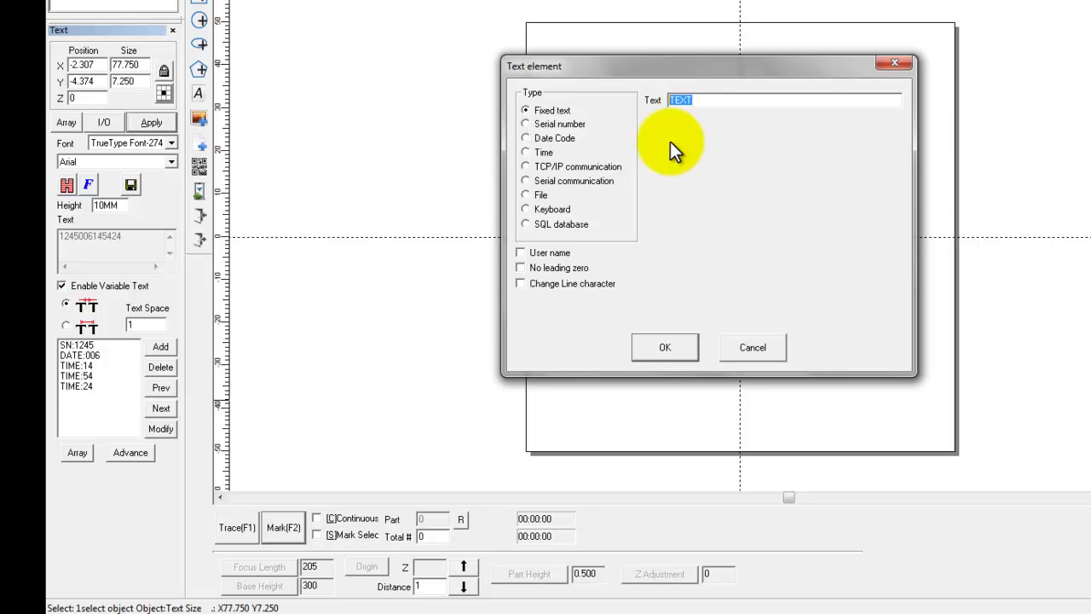
text(/)
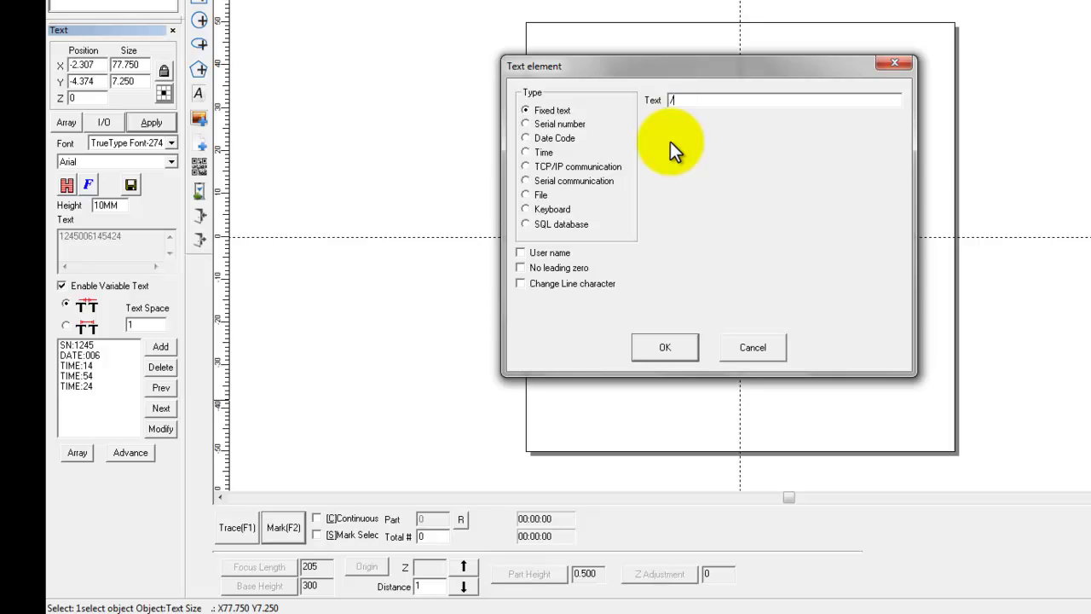
click(657, 347)
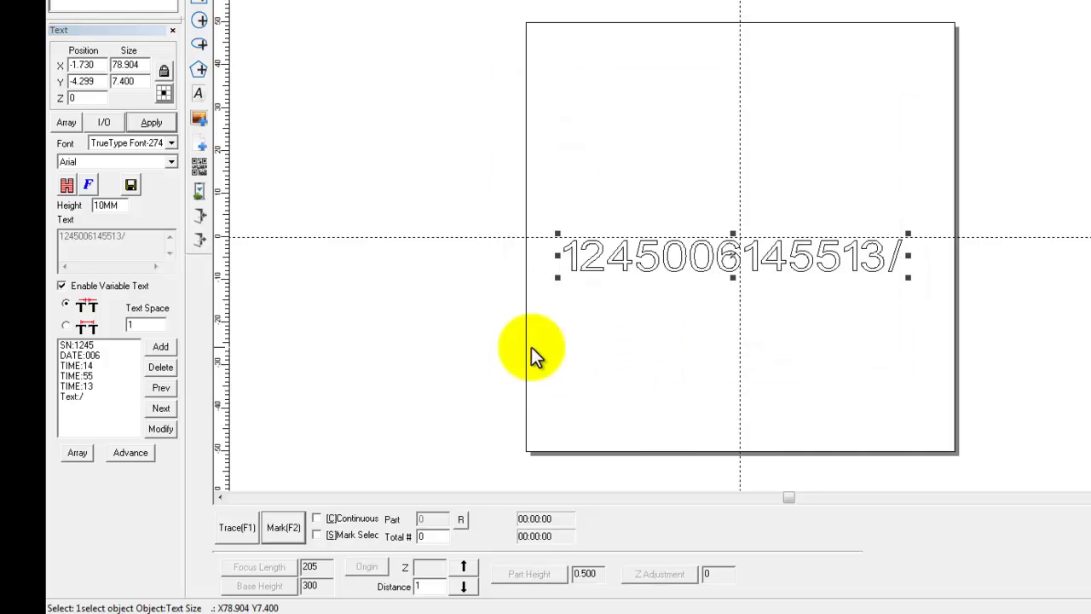
Move the '/' element up the list so it sits right after SN:1245
click(161, 390)
click(68, 377)
click(72, 387)
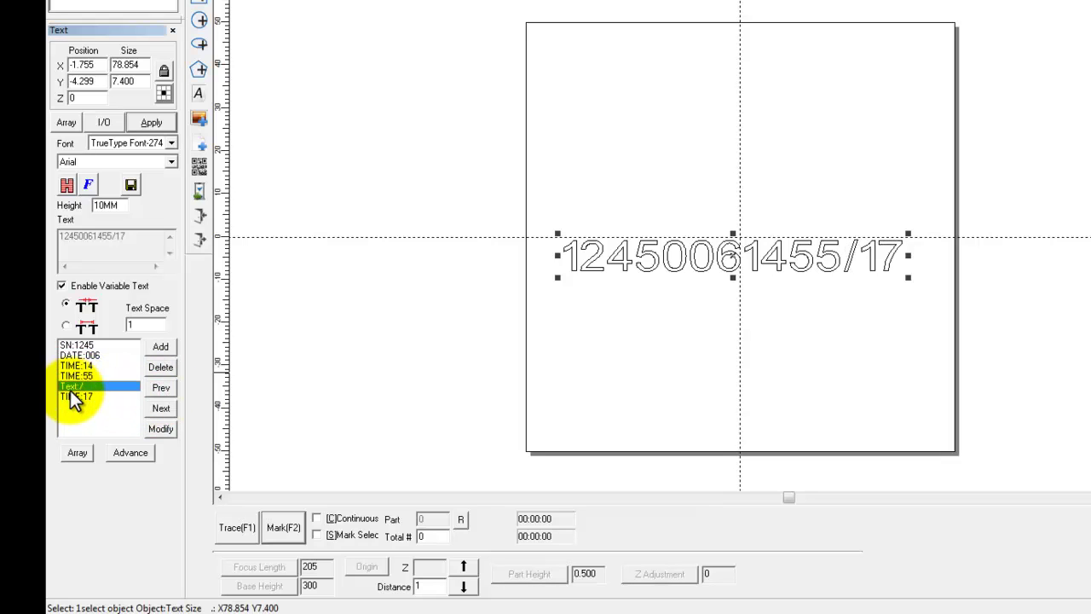
click(161, 387)
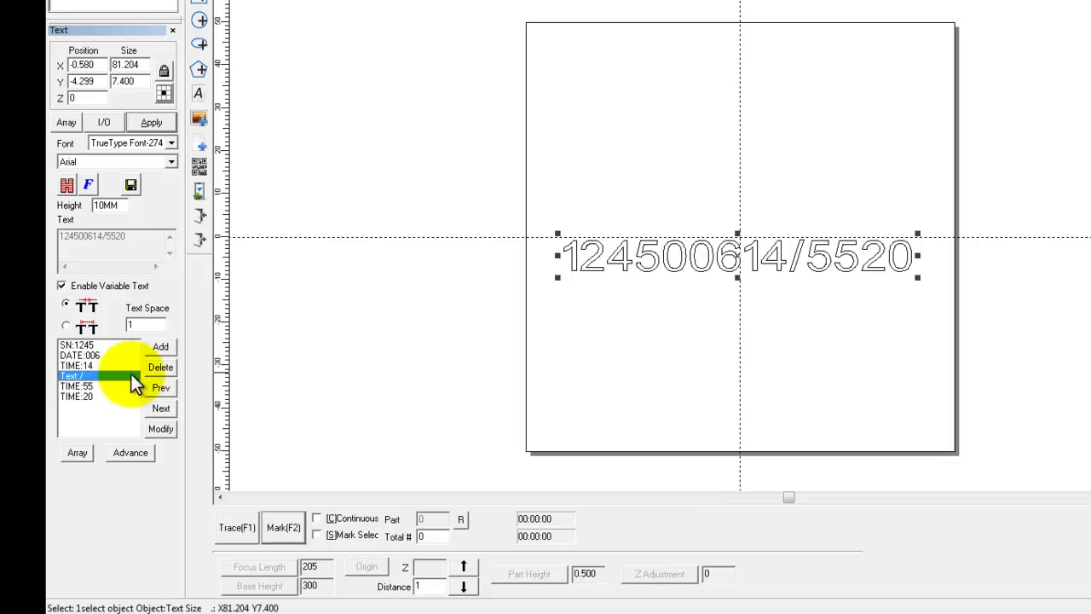
click(174, 386)
click(94, 366)
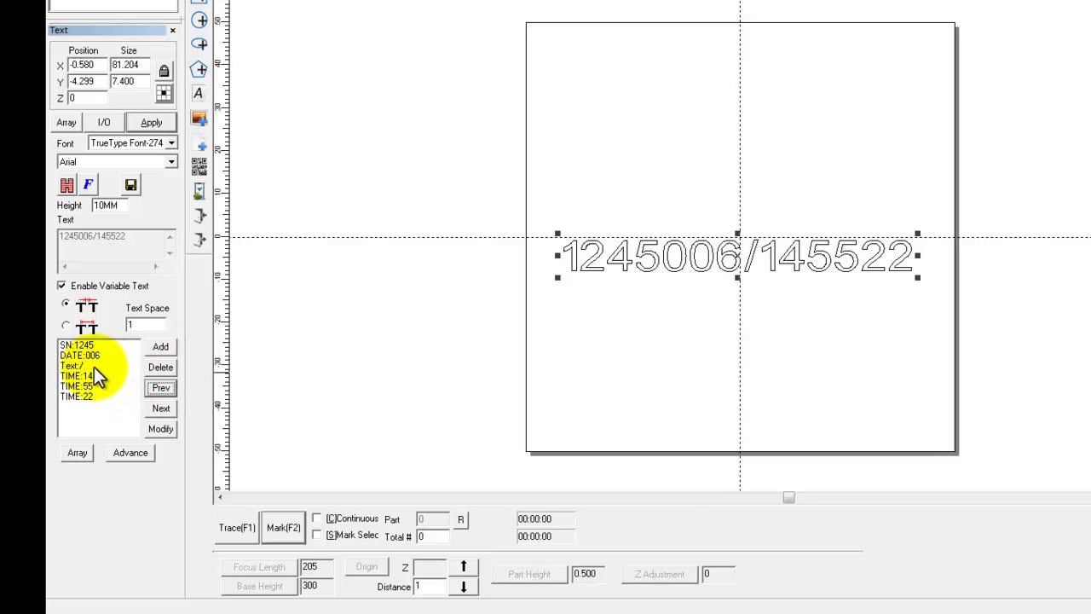
click(156, 390)
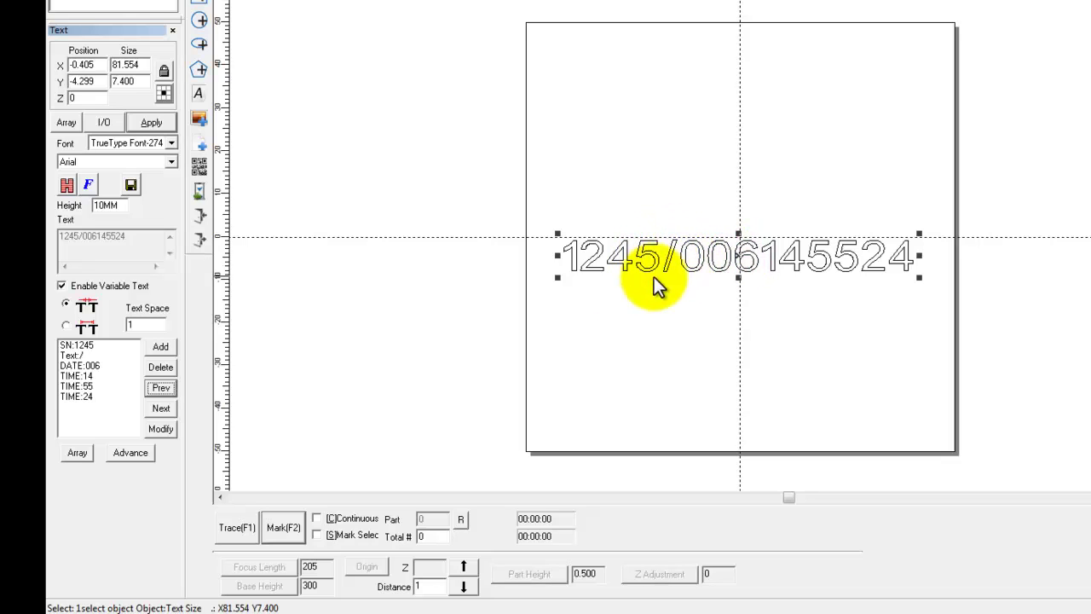
Add a fixed '-' text element and move it between the date and the hour
click(162, 349)
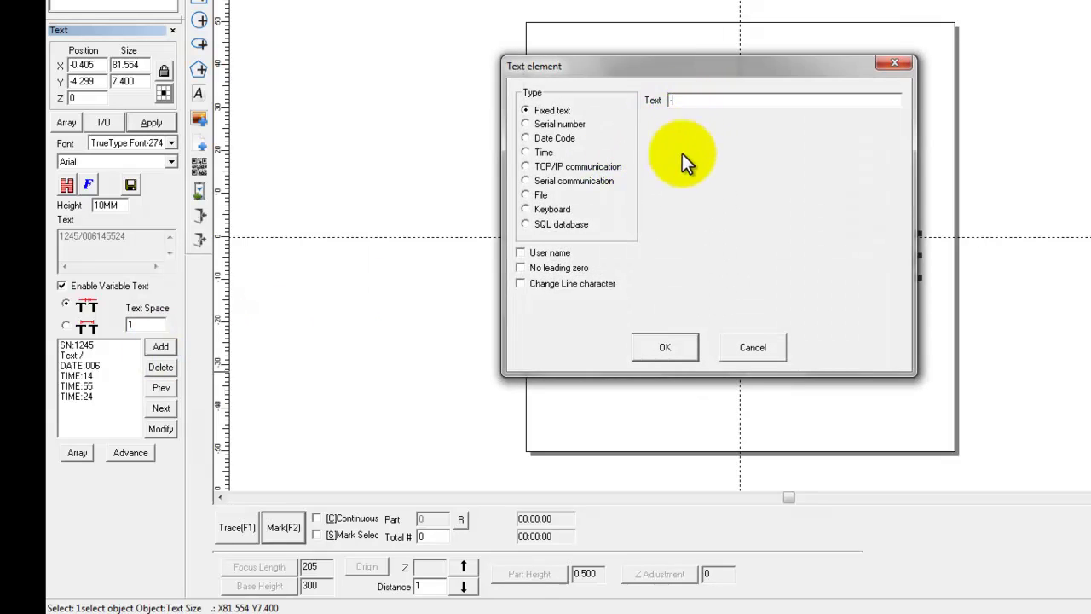
text(-)
click(650, 346)
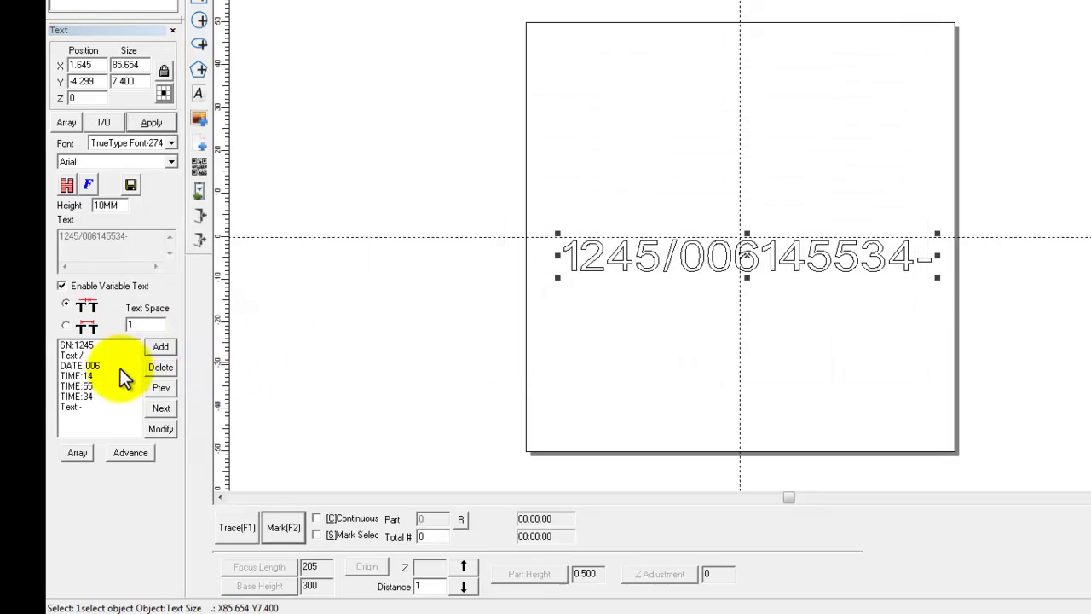
click(93, 408)
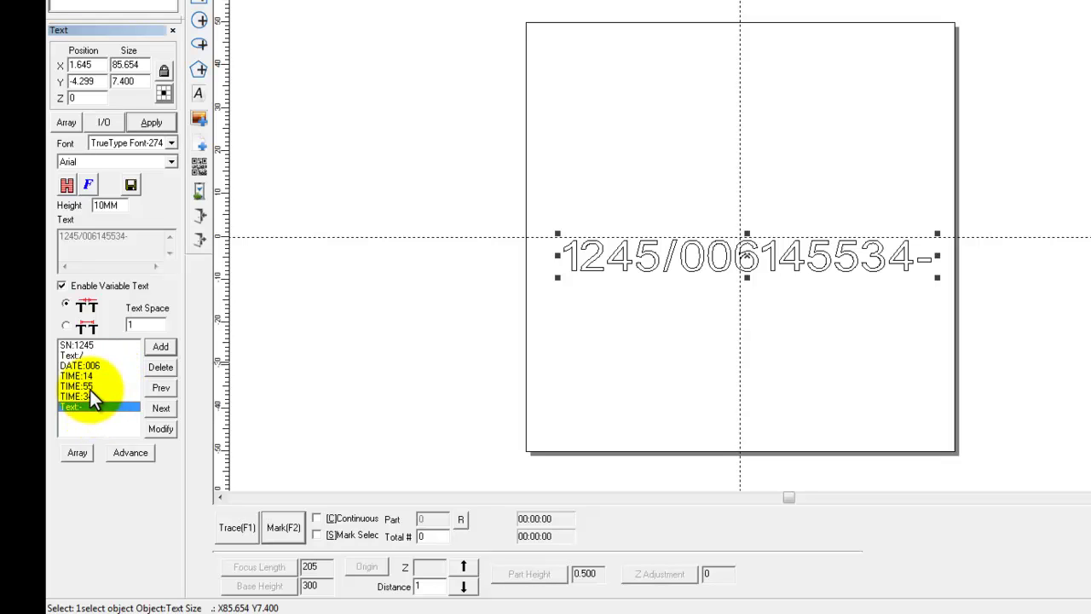
click(155, 388)
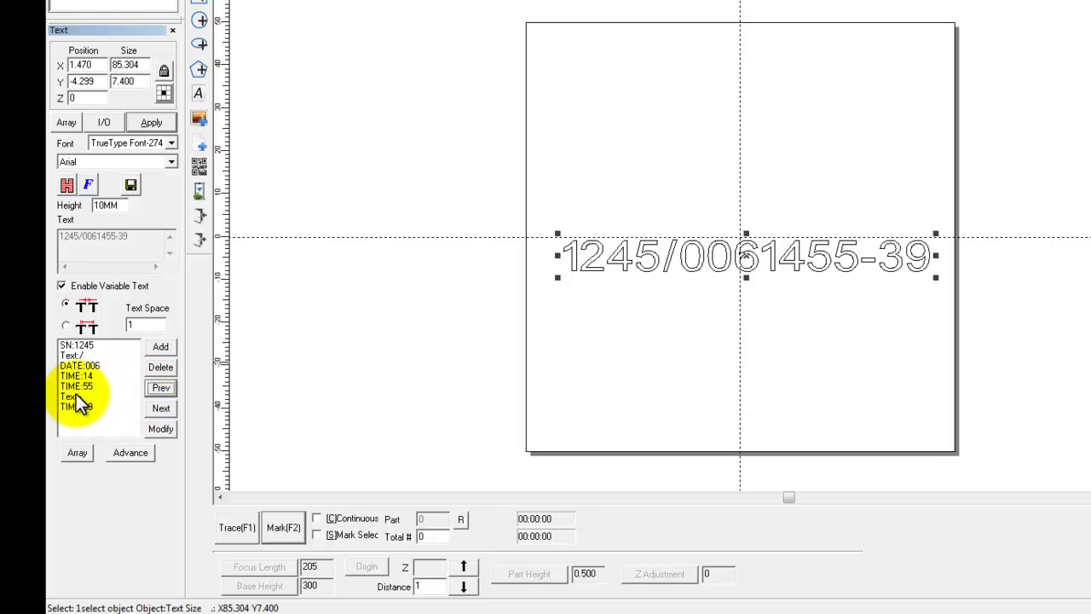
click(154, 386)
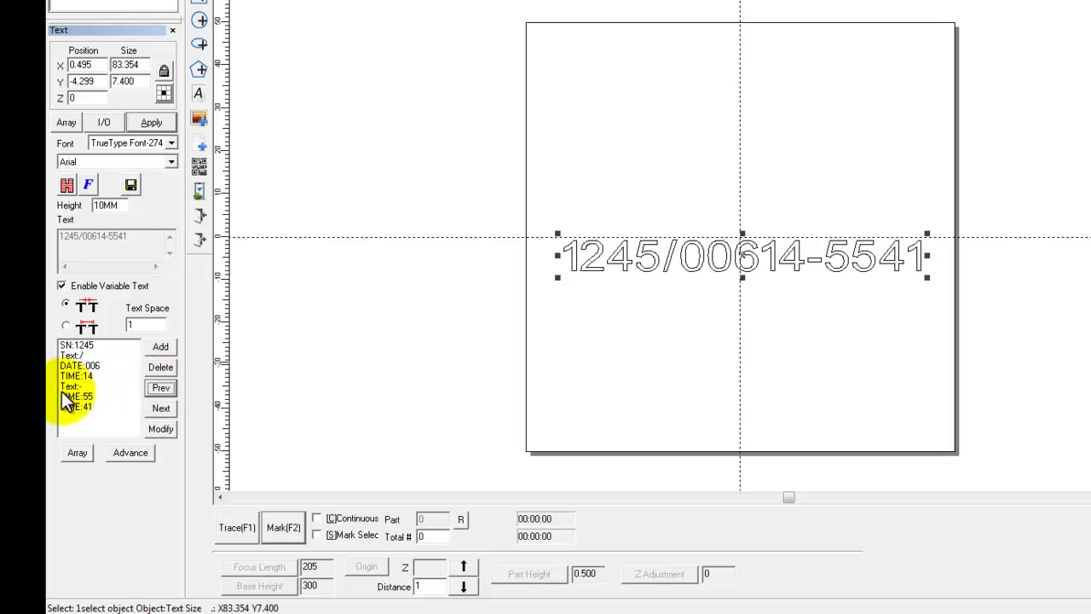
click(152, 384)
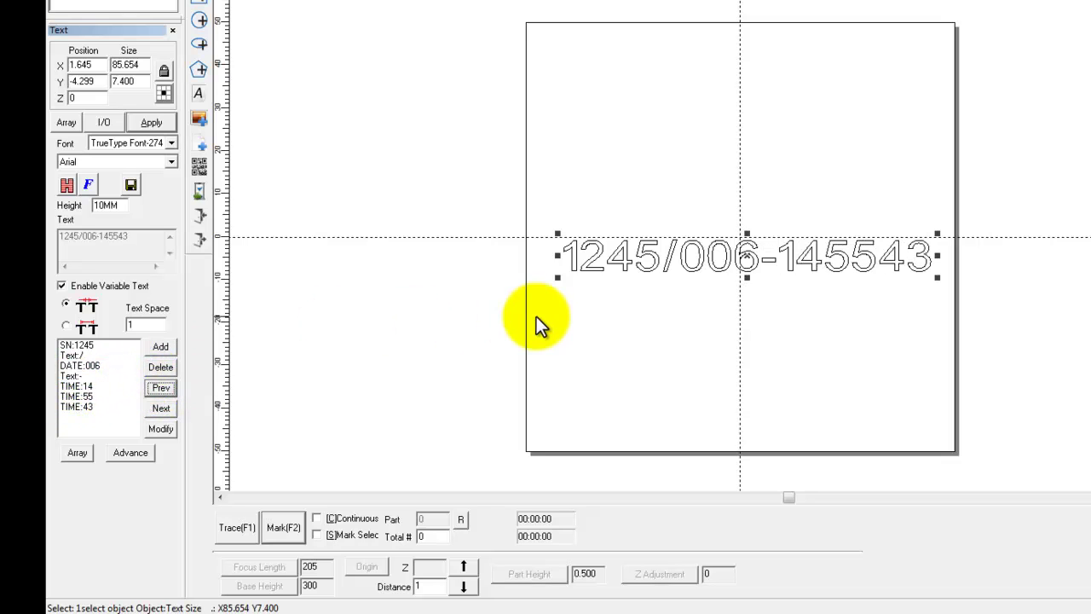
Add a fixed ':' text element and move it between the hour and minute
click(167, 349)
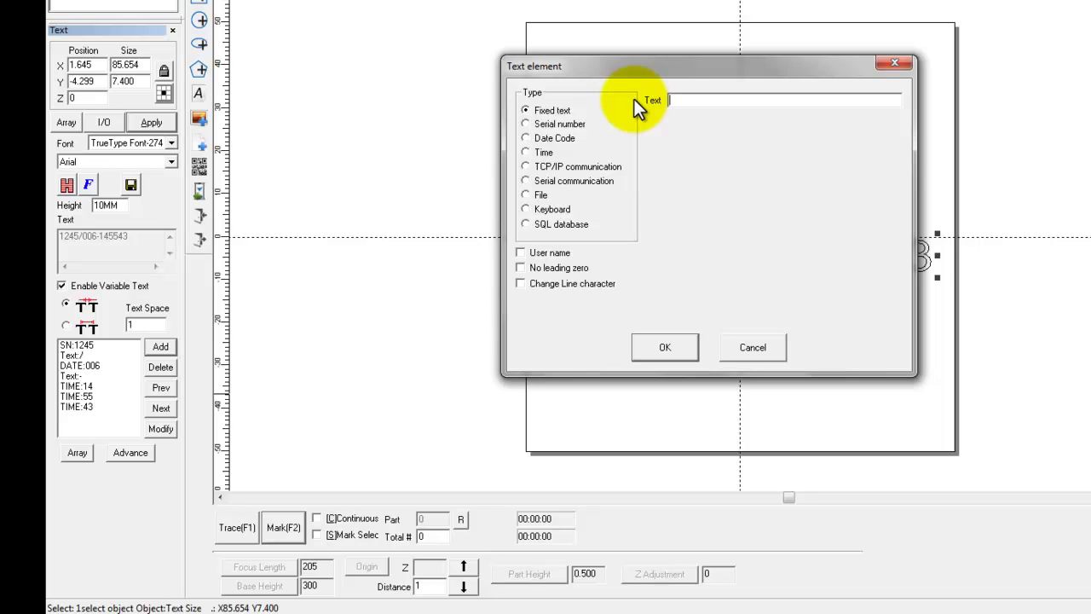
text(:)
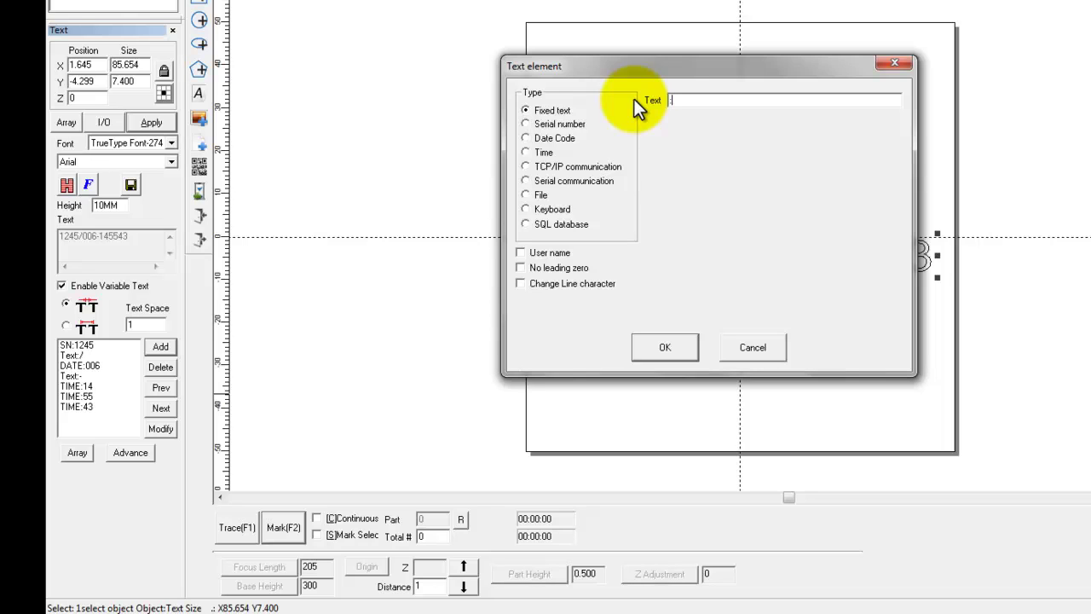
click(658, 347)
click(92, 416)
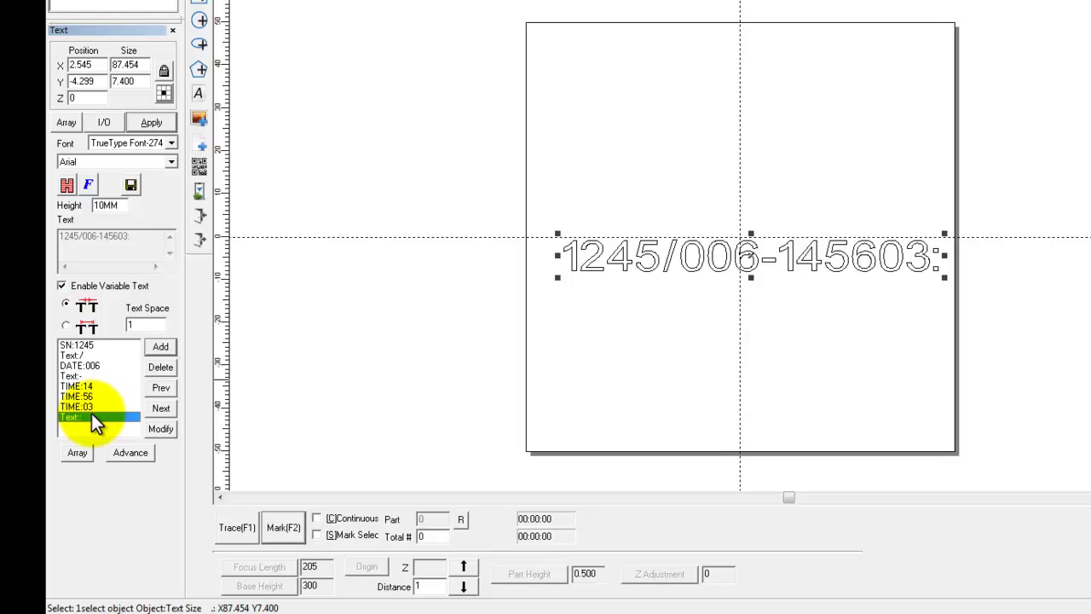
click(156, 387)
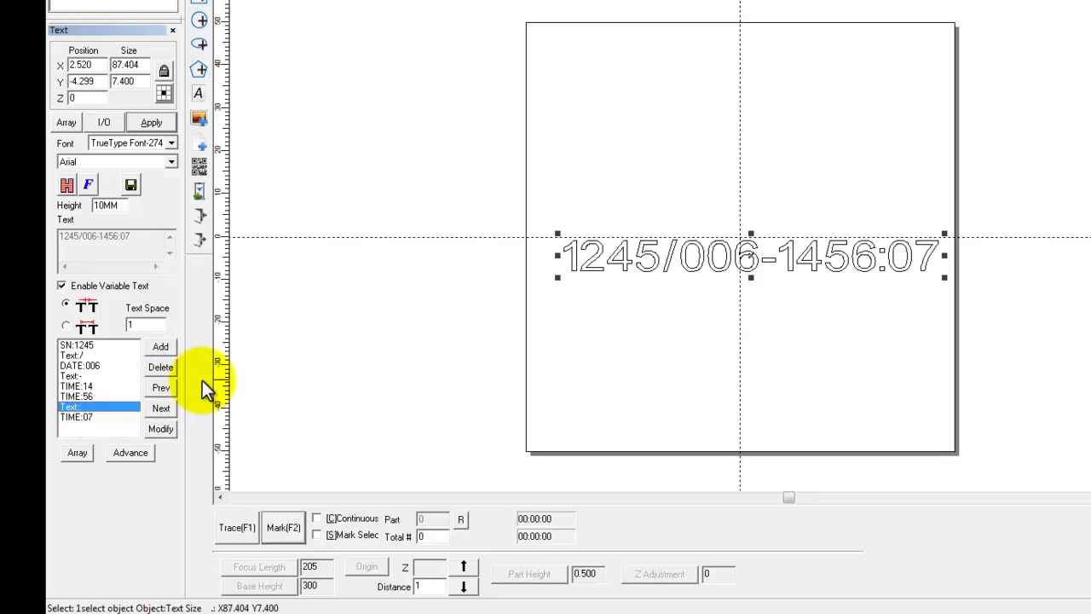
click(162, 389)
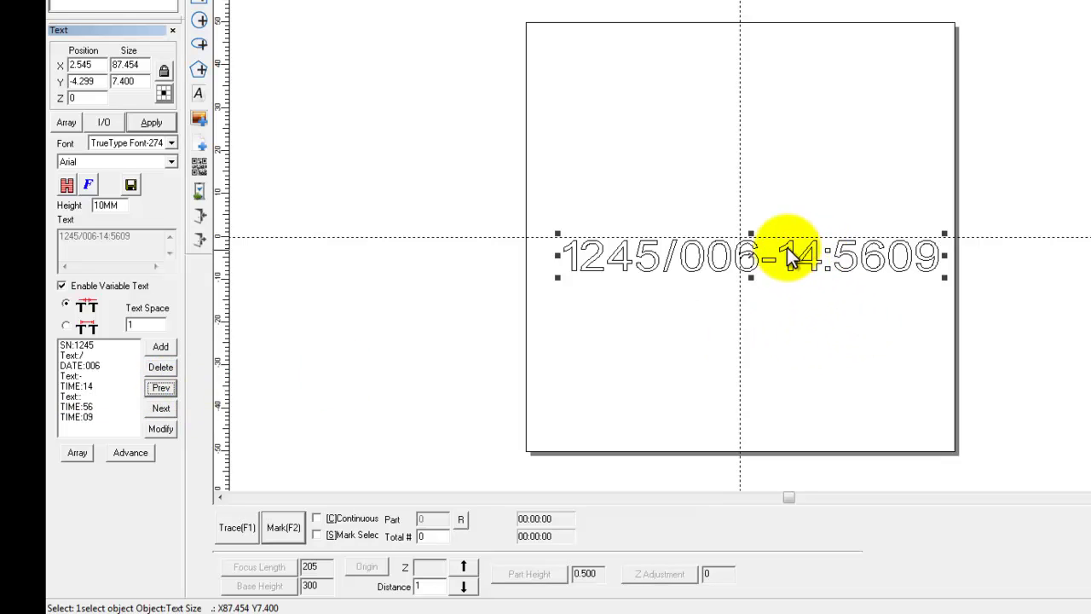